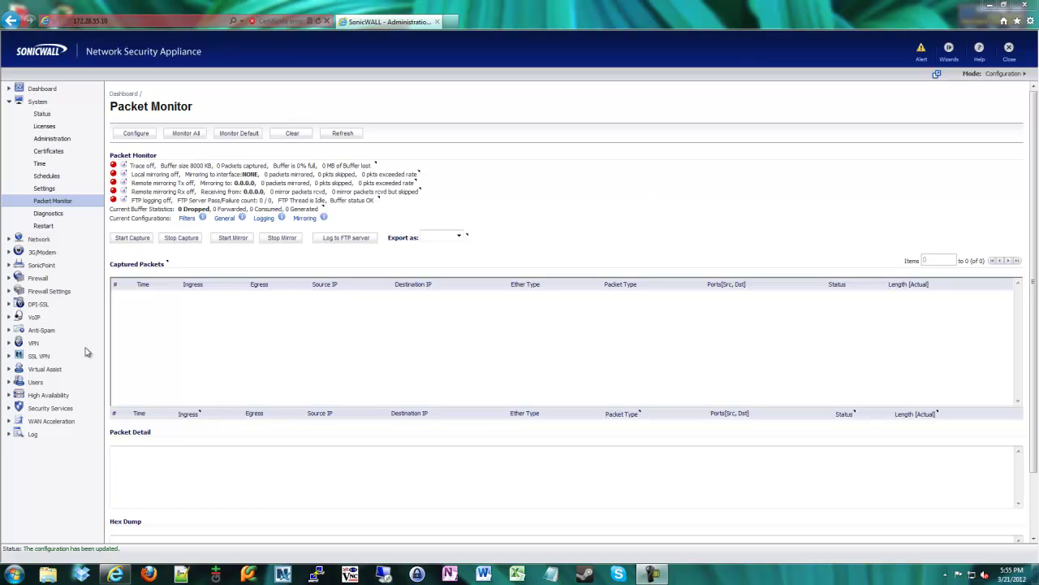
Step: Examine the log categories and which of them are enabled for Log, Alerts and Syslog
left_click(8, 435)
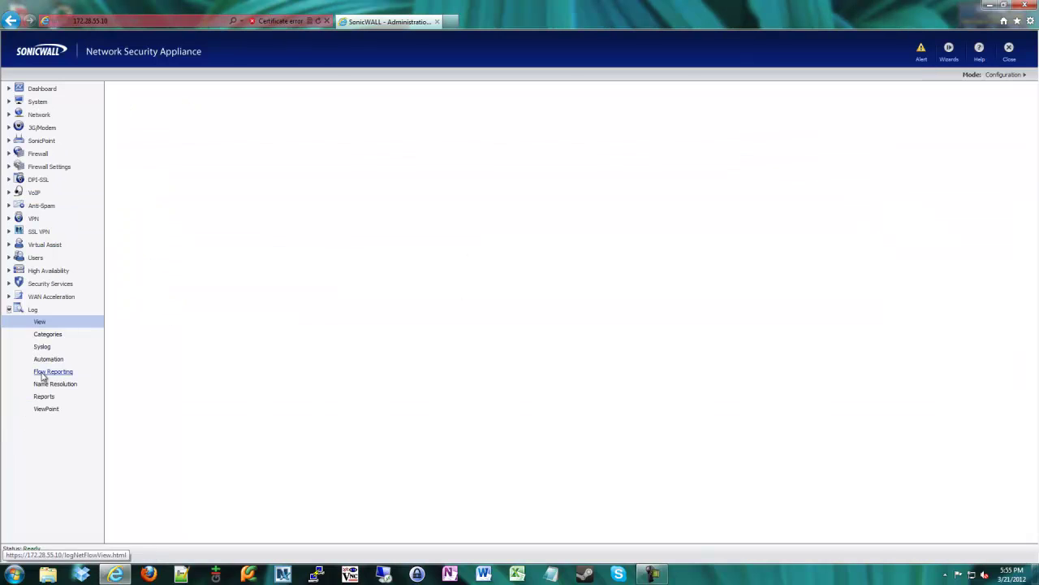
left_click(47, 334)
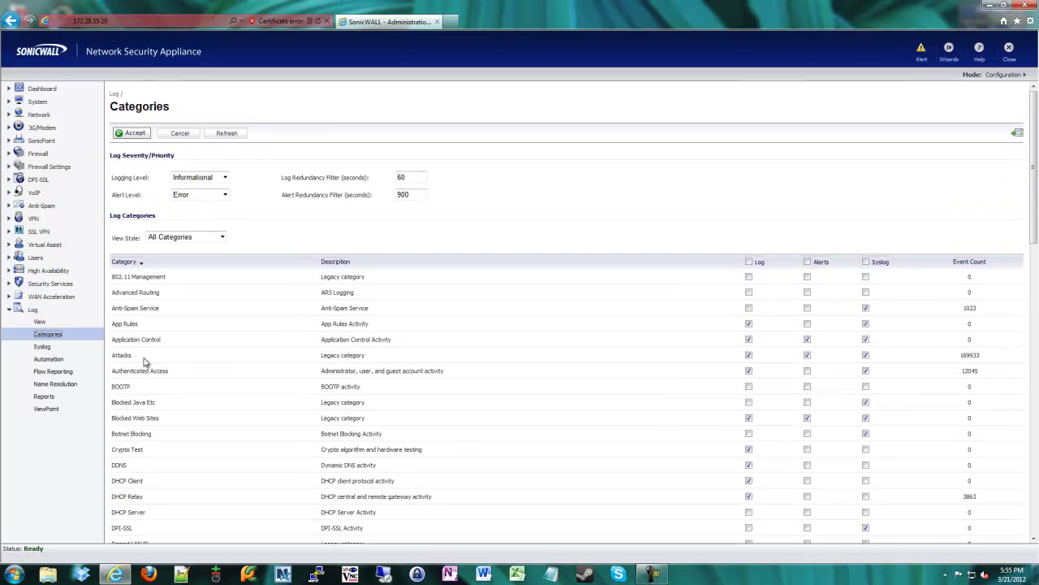
scroll(635, 195, "down", 5)
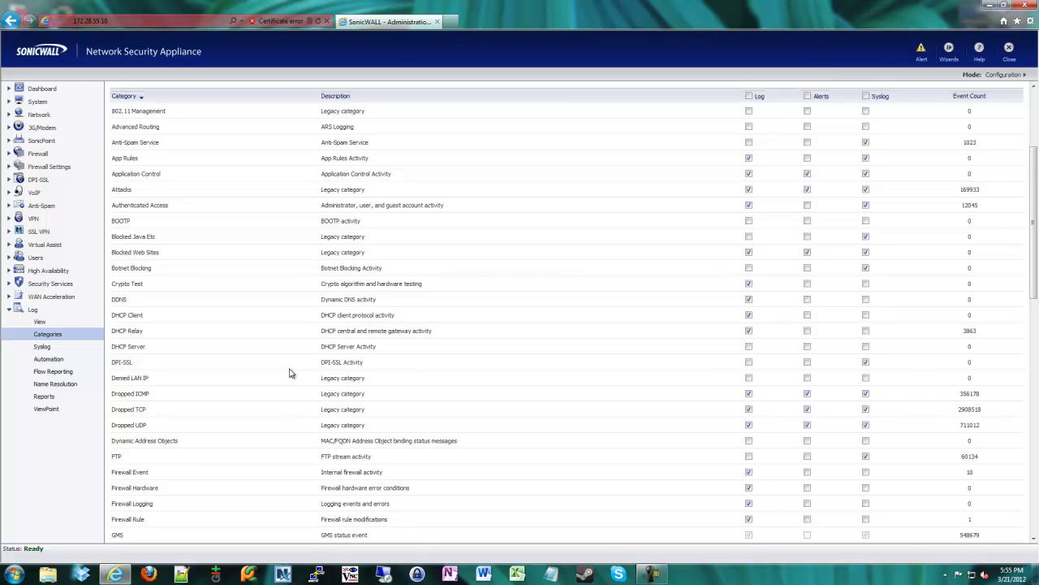
scroll(291, 373, "up", 2)
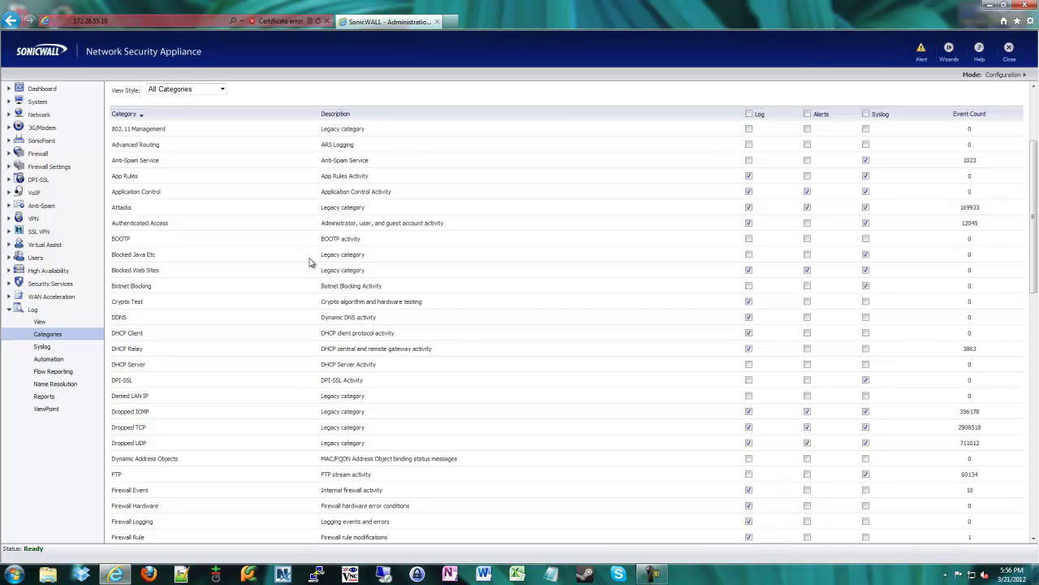
Step: Return to the System Packet Monitor page and reset the packet monitor configuration to its defaults
left_click(10, 315)
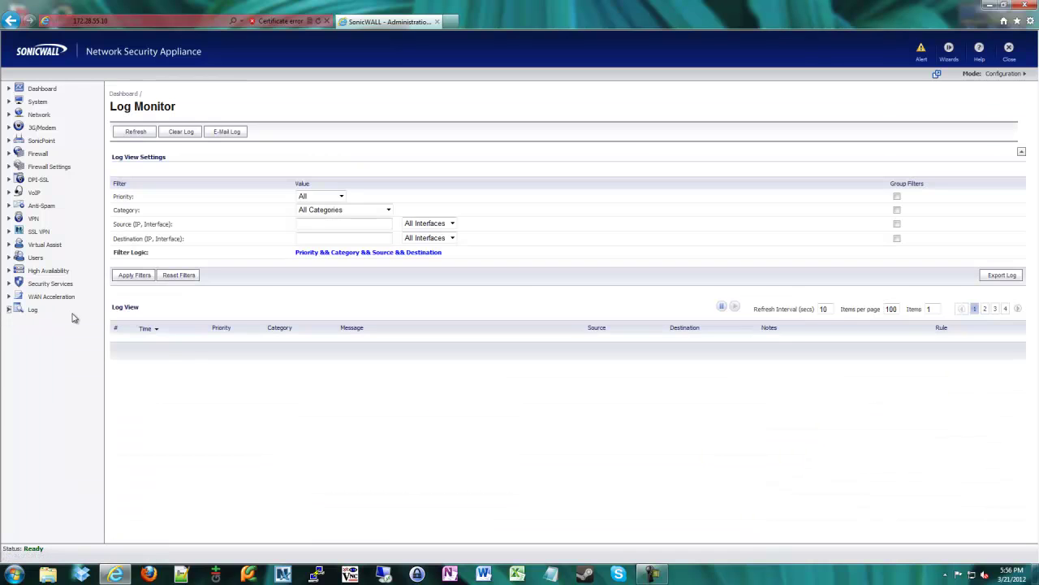
left_click(38, 103)
left_click(52, 201)
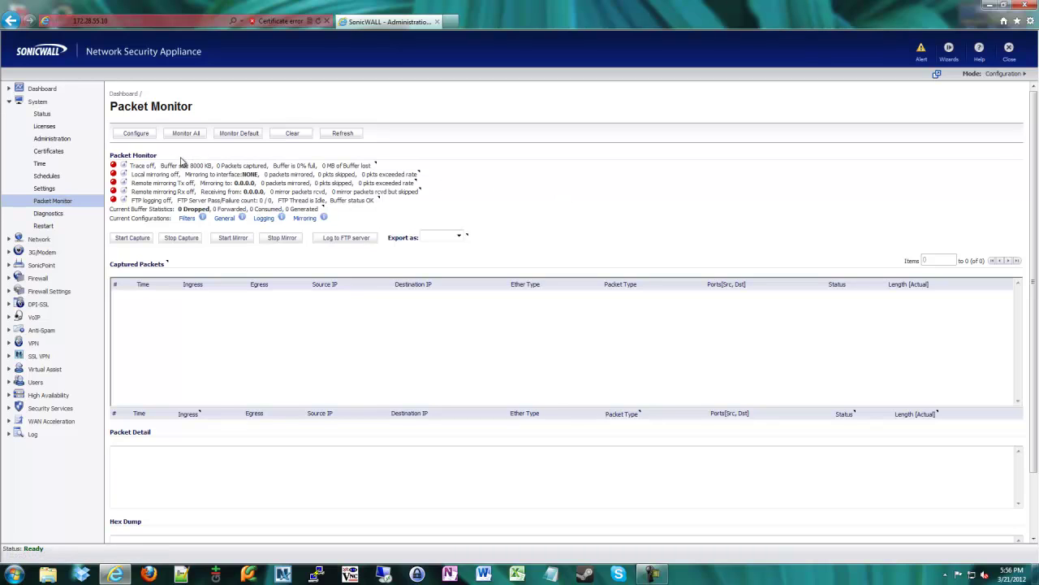
left_click(136, 134)
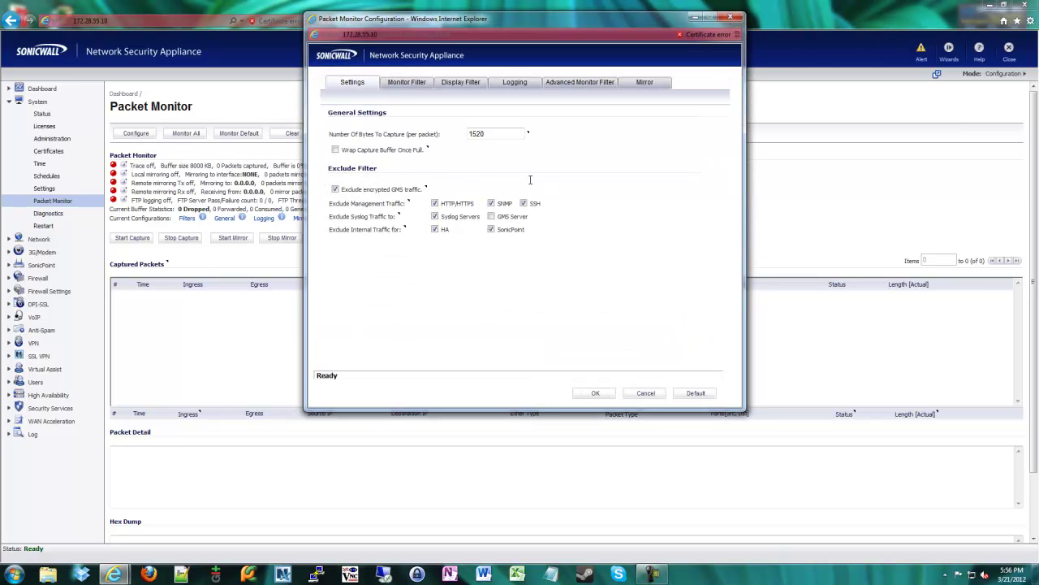
left_click_drag(486, 25, 453, 97)
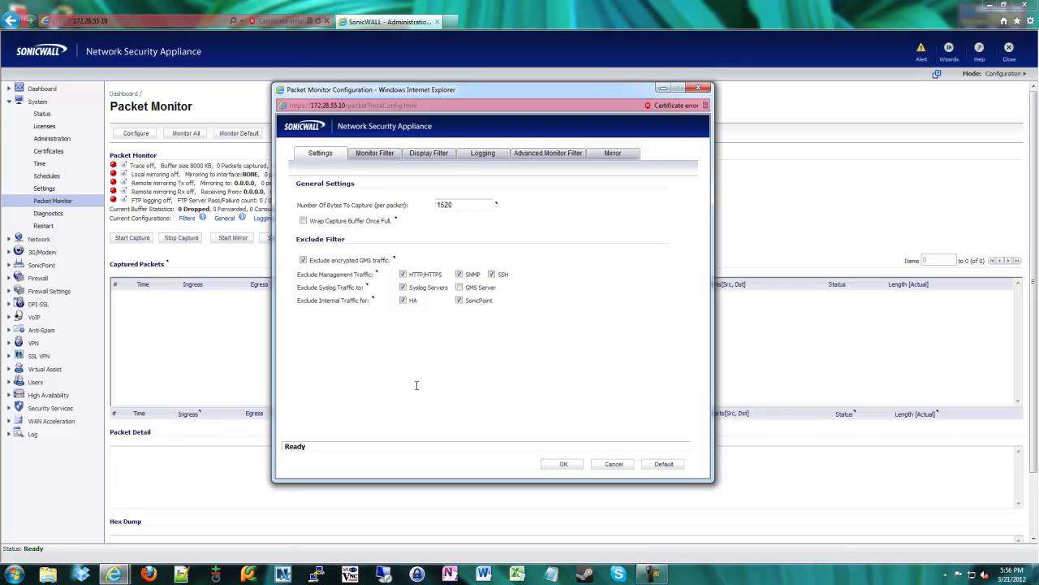
left_click(661, 464)
left_click(553, 333)
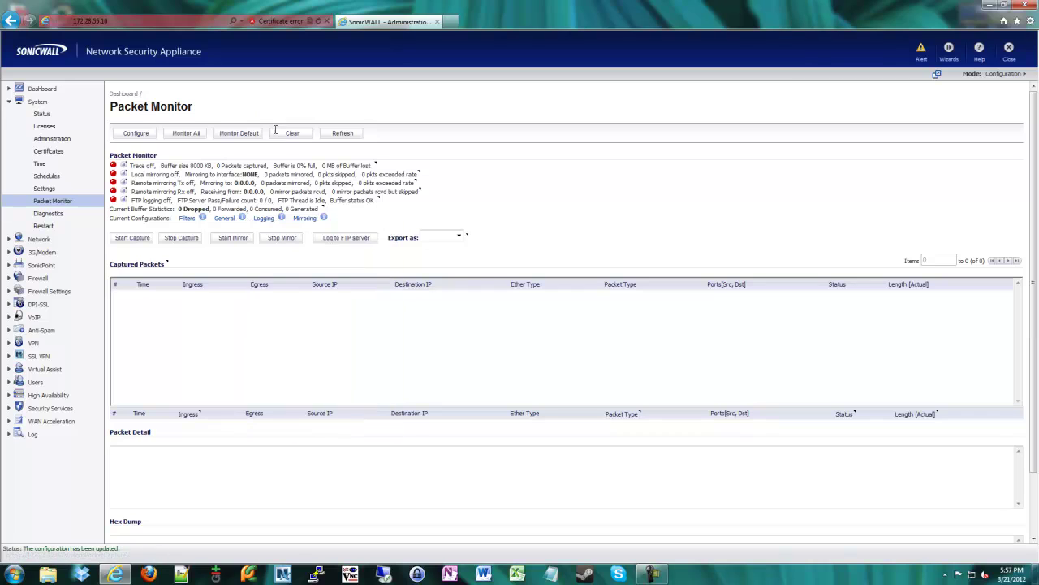
Step: In the packet monitor configuration, also exclude encrypted GMS, SNMP and SSH management traffic, and syslog traffic to Syslog Servers and GMS Server
left_click(132, 133)
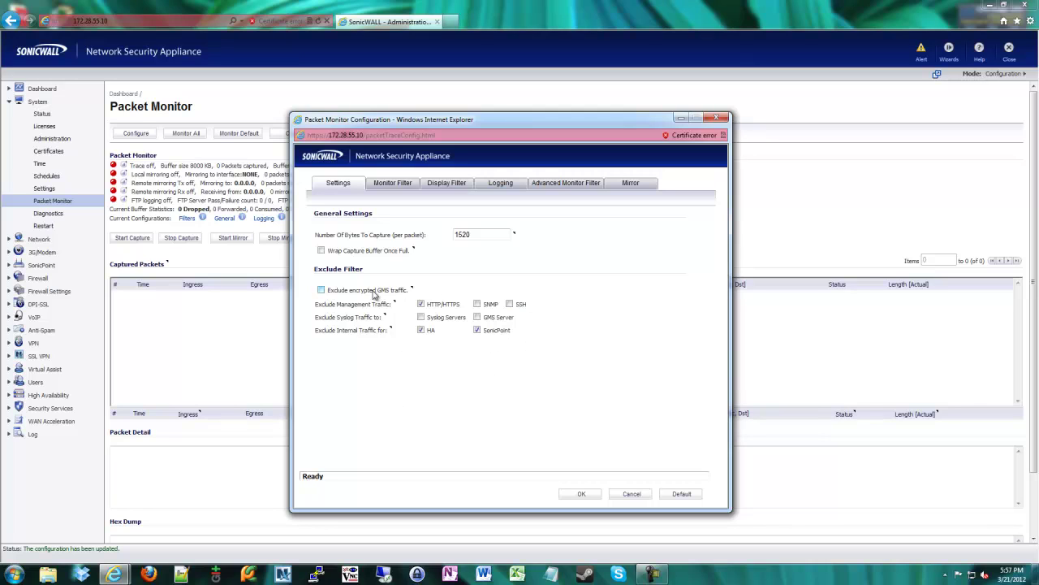
left_click(320, 290)
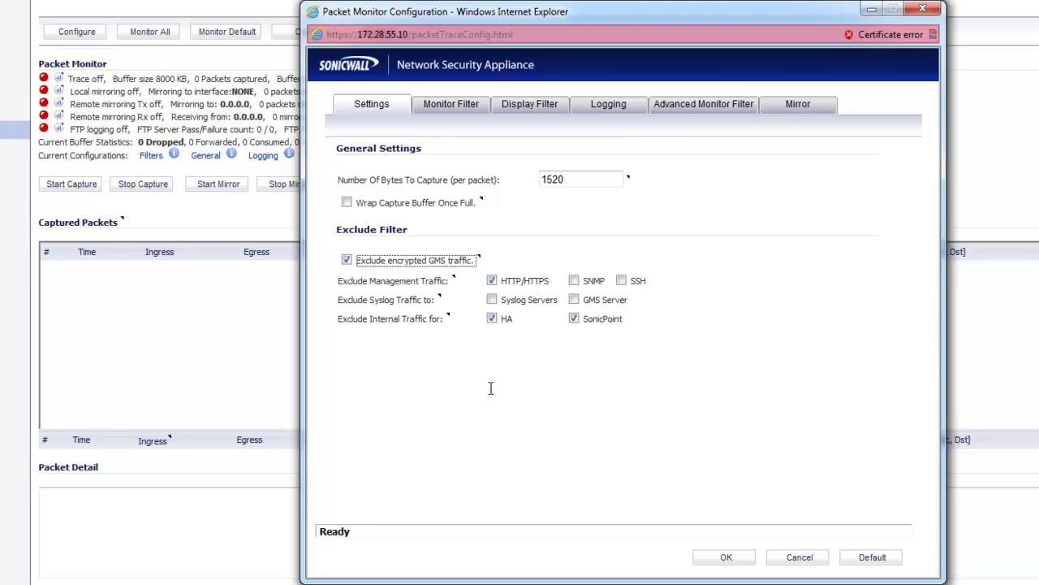
left_click(574, 280)
left_click(622, 280)
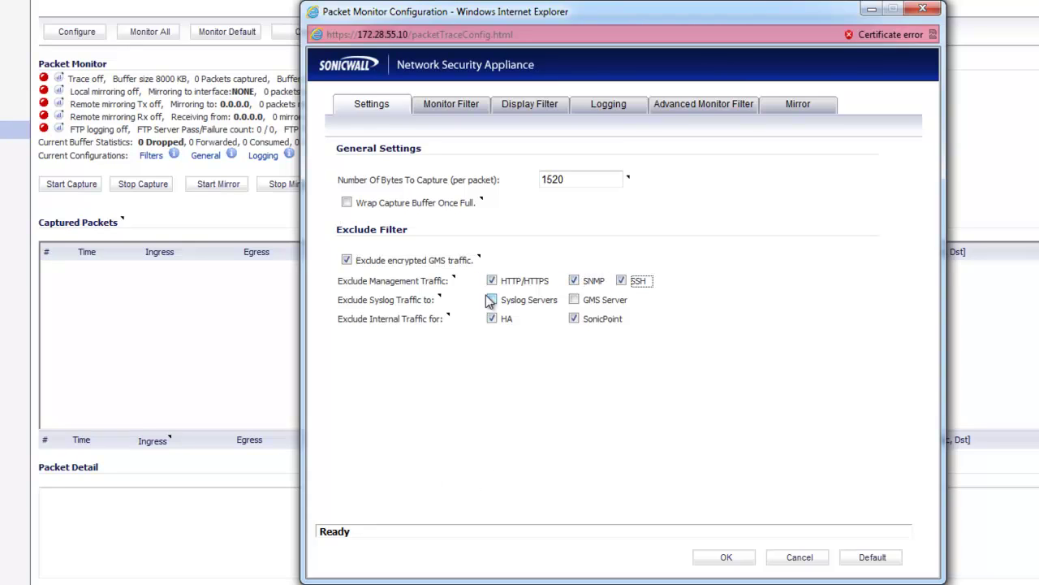
left_click(492, 300)
left_click(574, 300)
left_click(544, 399)
Step: Set the monitor filter's destination IP address to 172.28.55.215
left_click(451, 105)
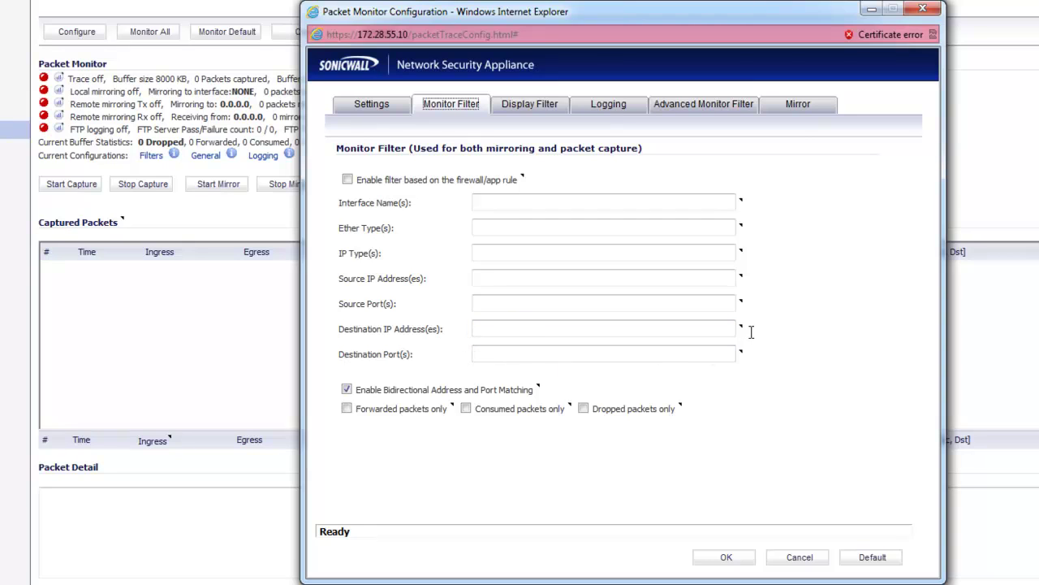
left_click(519, 273)
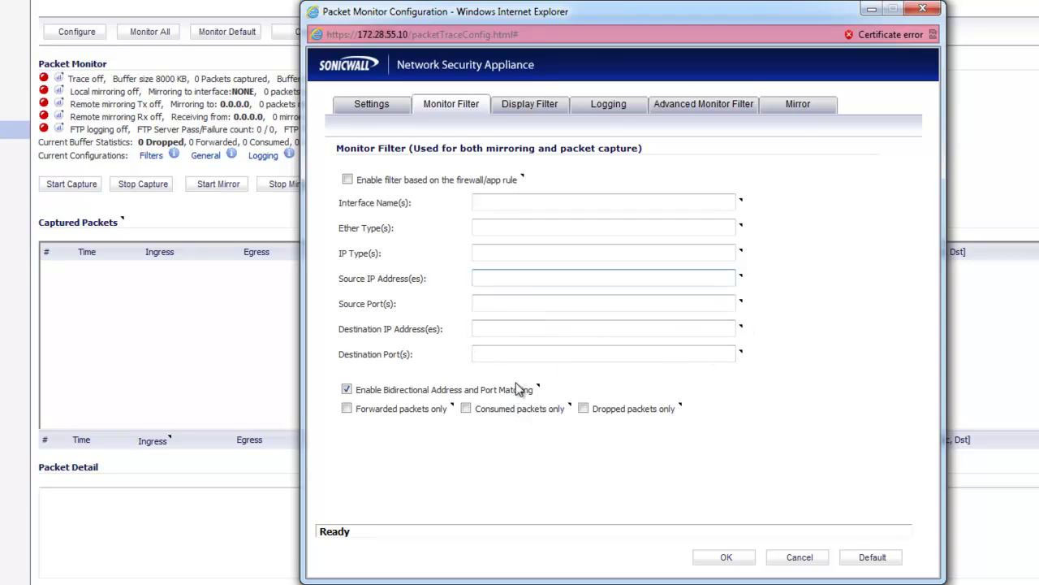
left_click(517, 330)
type("172.28.55.215")
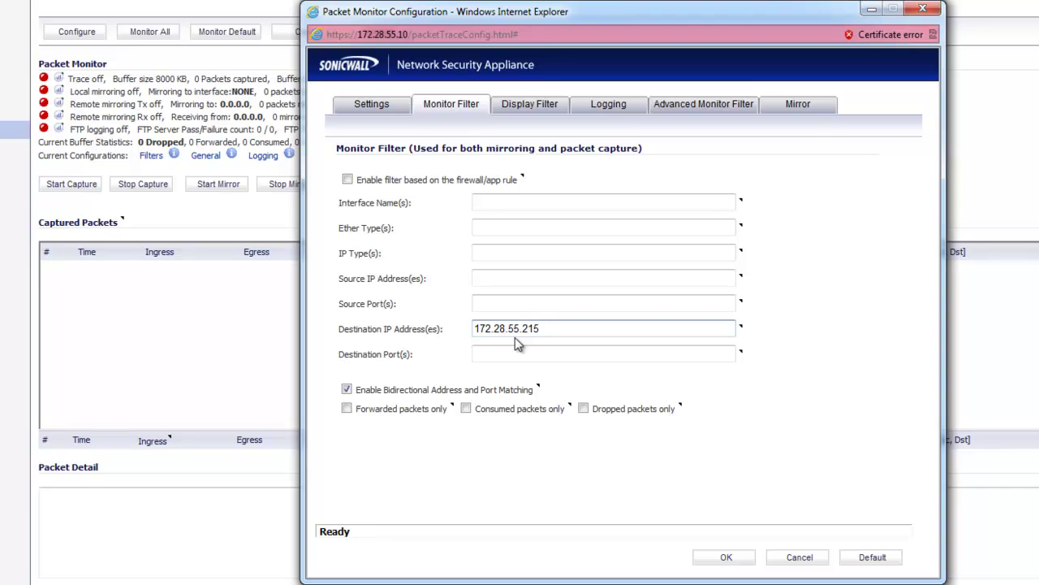
left_click(768, 431)
Step: Move the address 172.28.55.215 from the monitor filter's destination IP to its source IP
left_click_drag(551, 328, 447, 331)
key("ctrl+x")
left_click(494, 277)
key("ctrl+v")
left_click(493, 472)
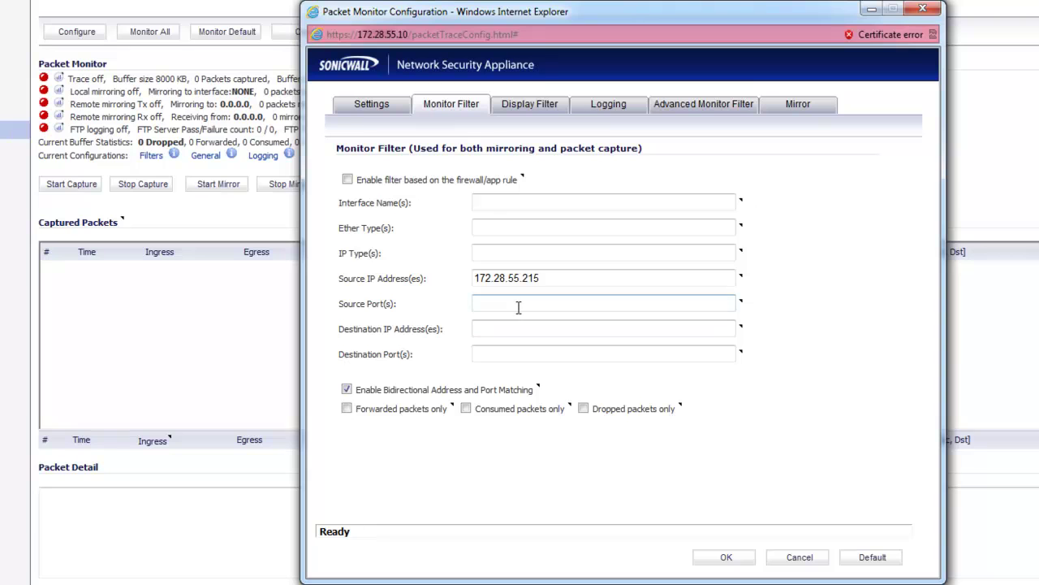
Step: Move the source IP address 172.28.55.215 back to the monitor filter's destination IP
left_click_drag(544, 281, 459, 280)
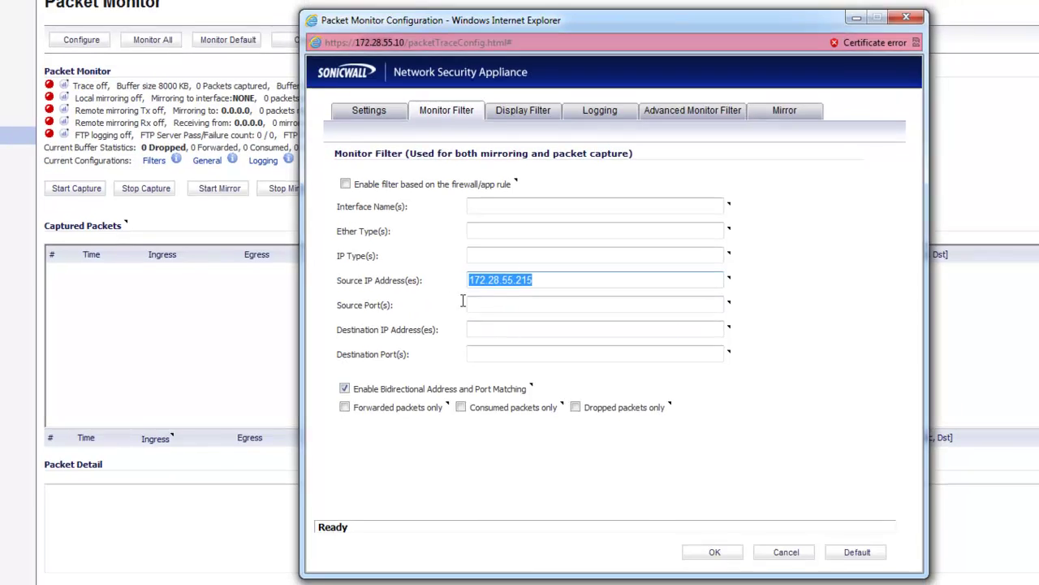
key("ctrl+x")
left_click(488, 330)
key("ctrl+v")
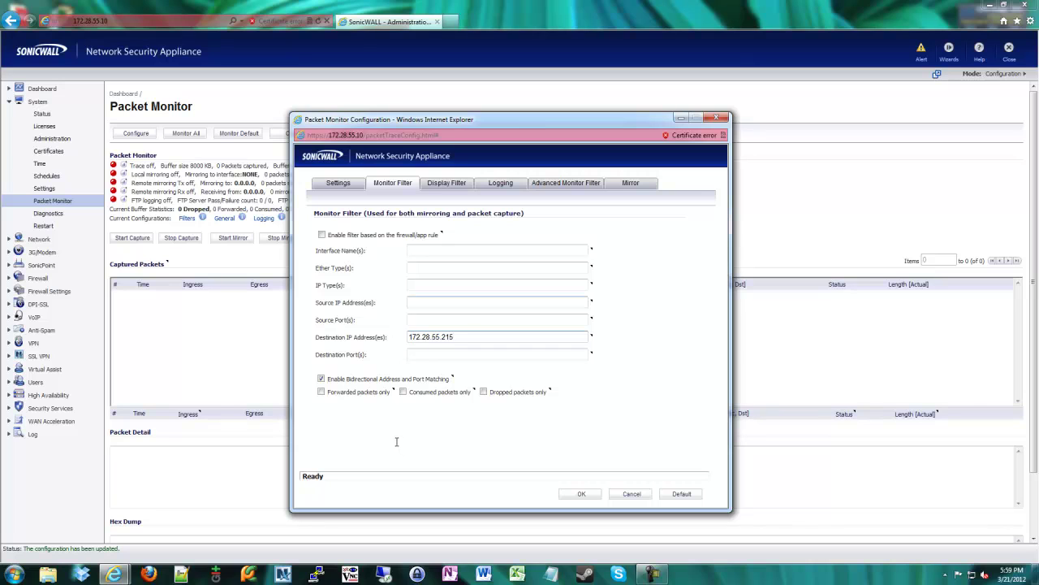
Step: Stop excluding HTTP/HTTPS management traffic, recheck the monitor filter and save the packet monitor configuration
left_click(339, 185)
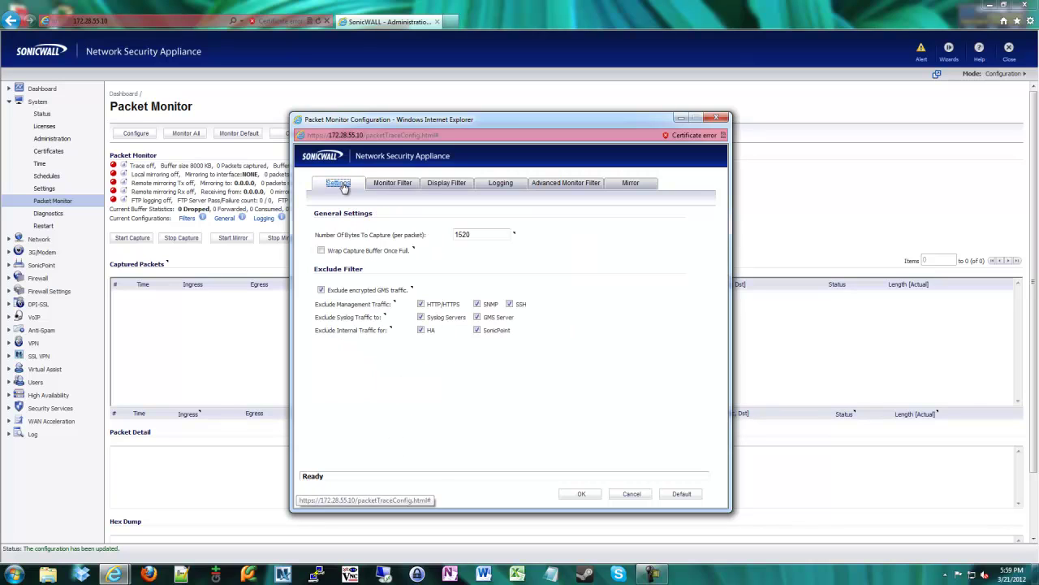
left_click(421, 303)
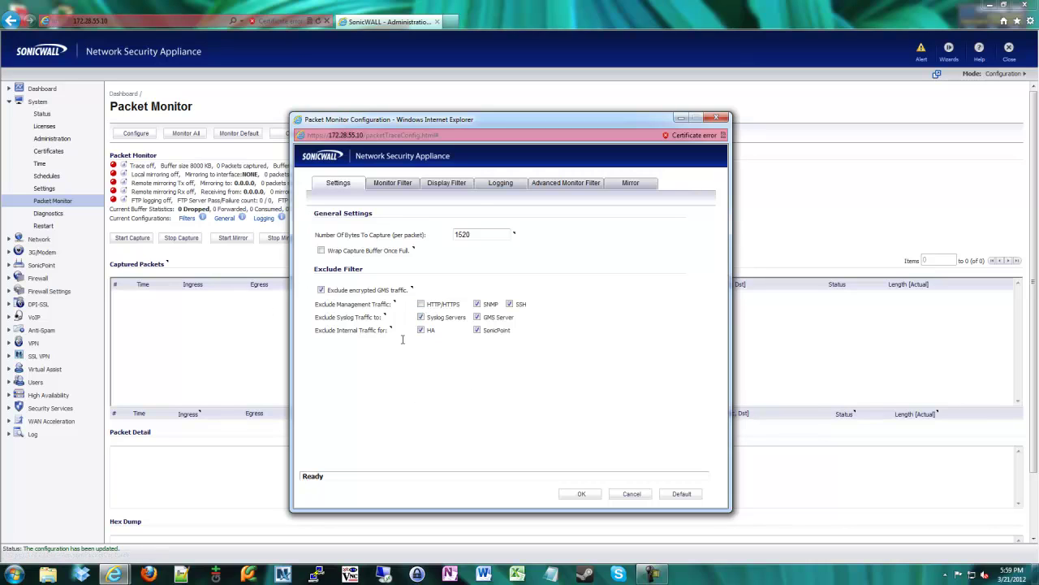
left_click(396, 184)
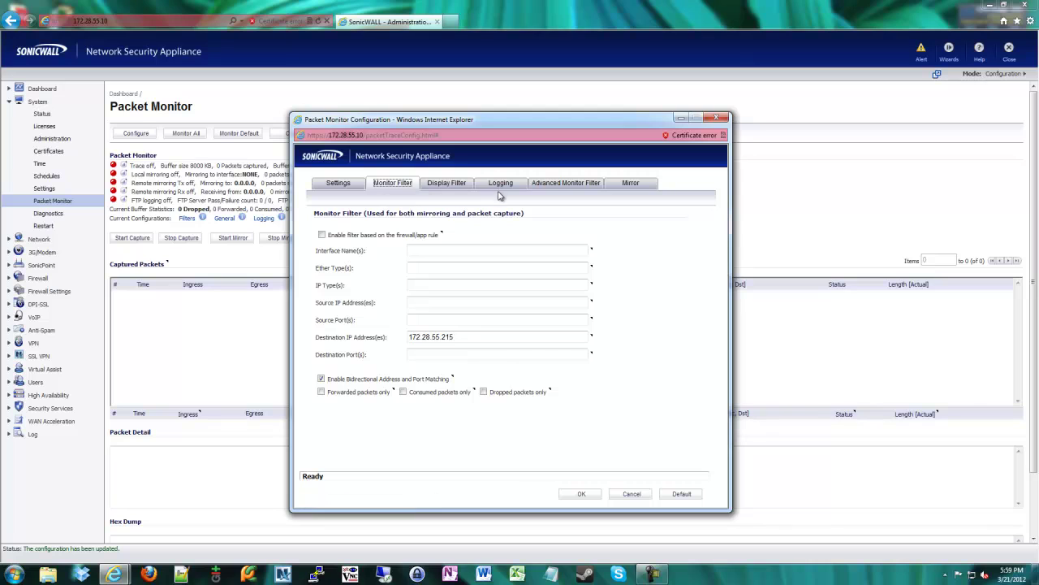
left_click(578, 494)
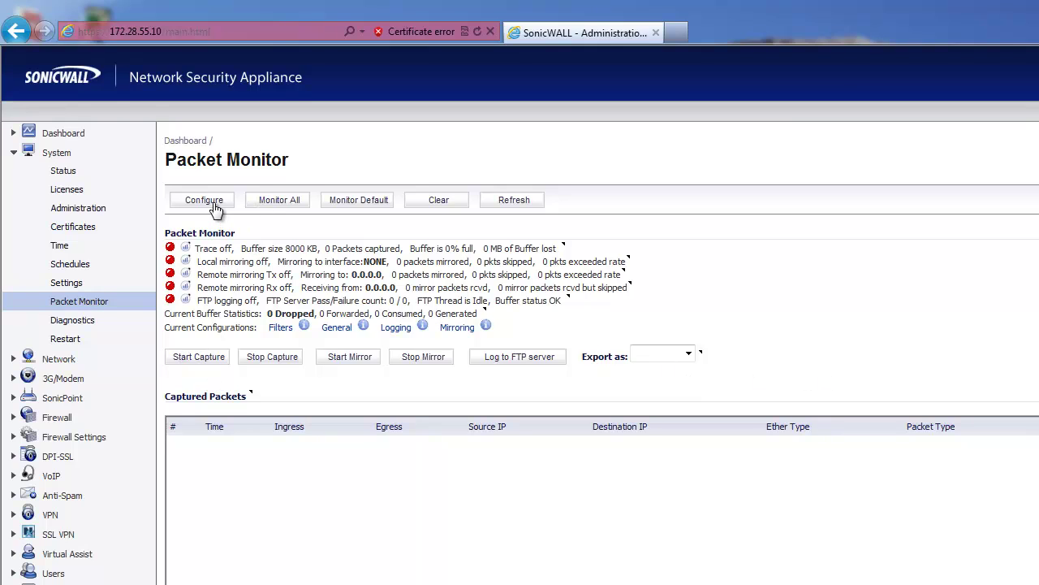
Step: Run a packet capture, stop it and check how many packets were captured
left_click(193, 362)
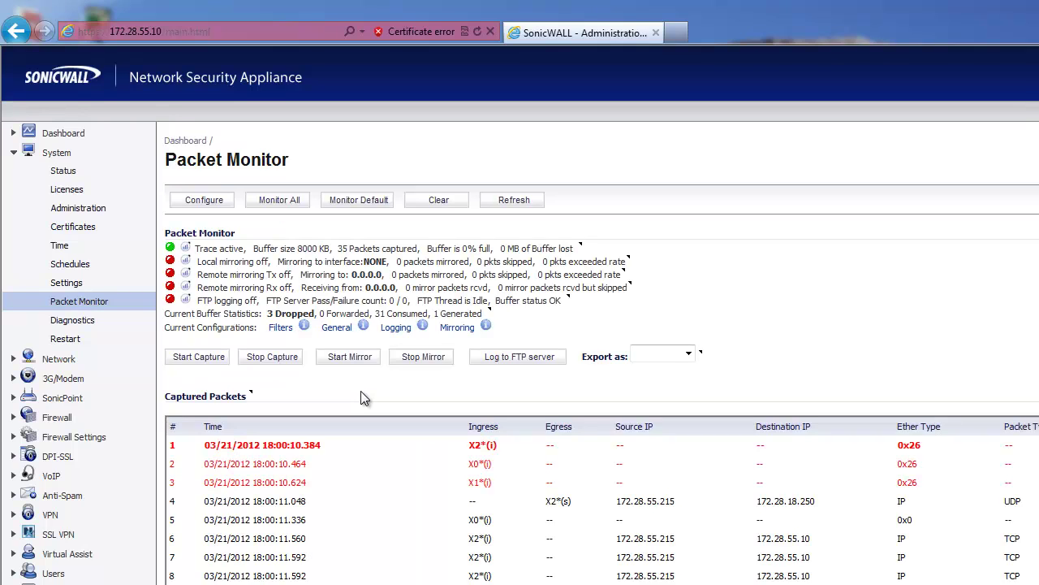
left_click(273, 359)
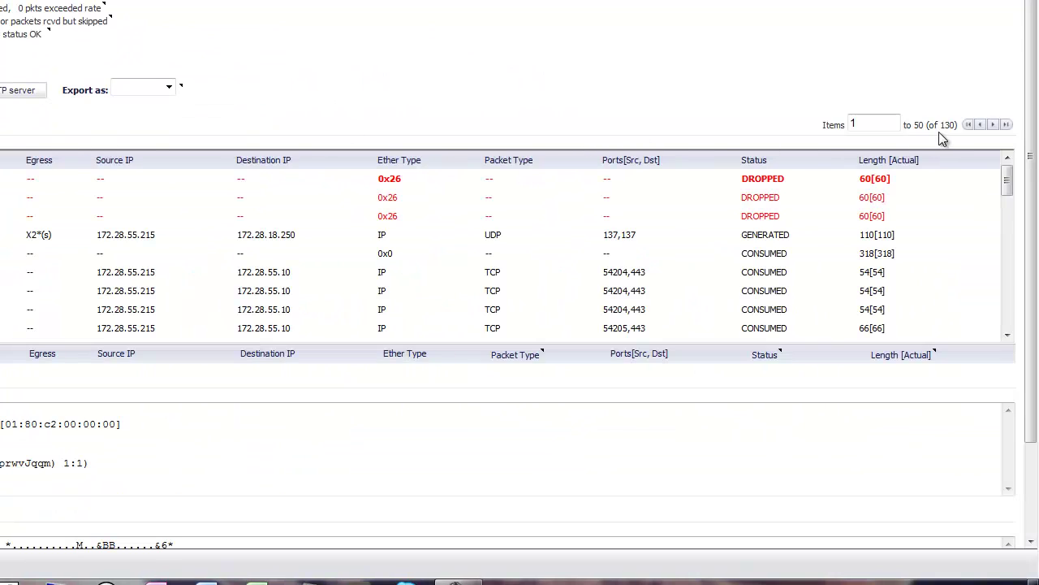
double_click(948, 124)
left_click(468, 132)
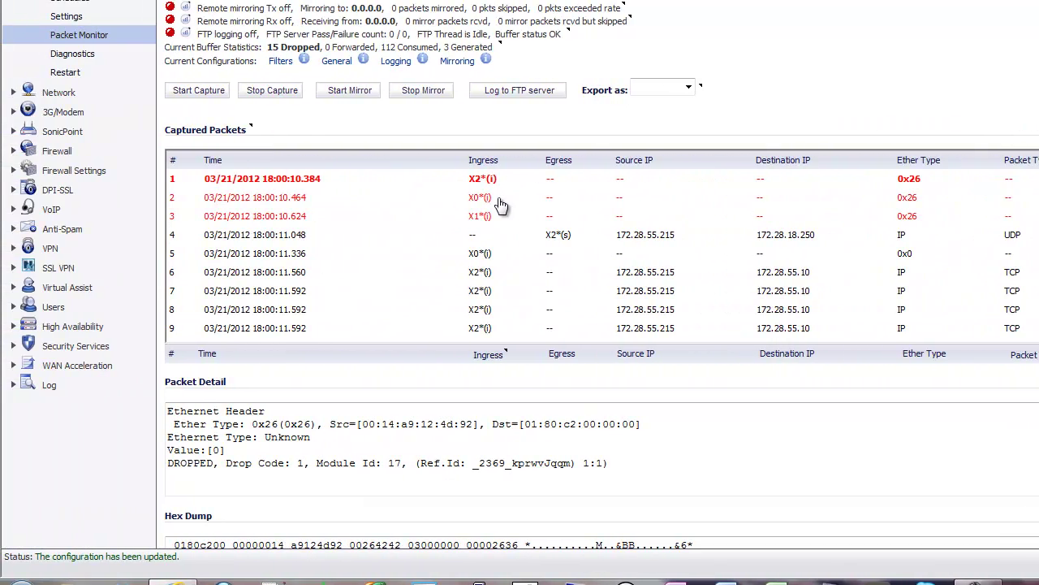
Step: Inspect the packet details of several captured packets among the first eight, including dropped, generated and consumed ones
left_click(493, 200)
key("Up")
left_click(497, 201)
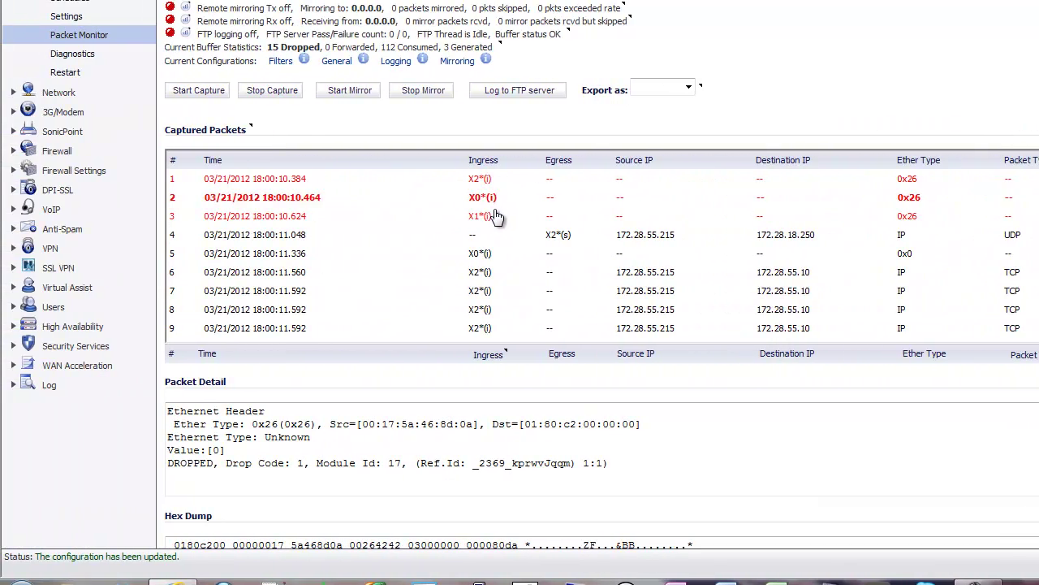
left_click(493, 218)
left_click(496, 184)
left_click(497, 201)
left_click(489, 273)
left_click(498, 241)
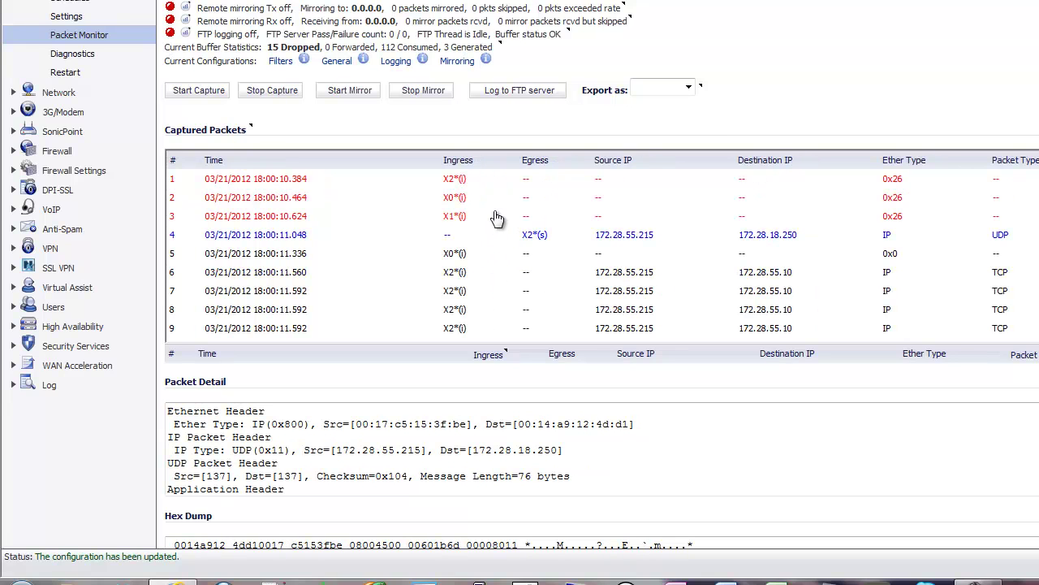
left_click(493, 218)
left_click(493, 280)
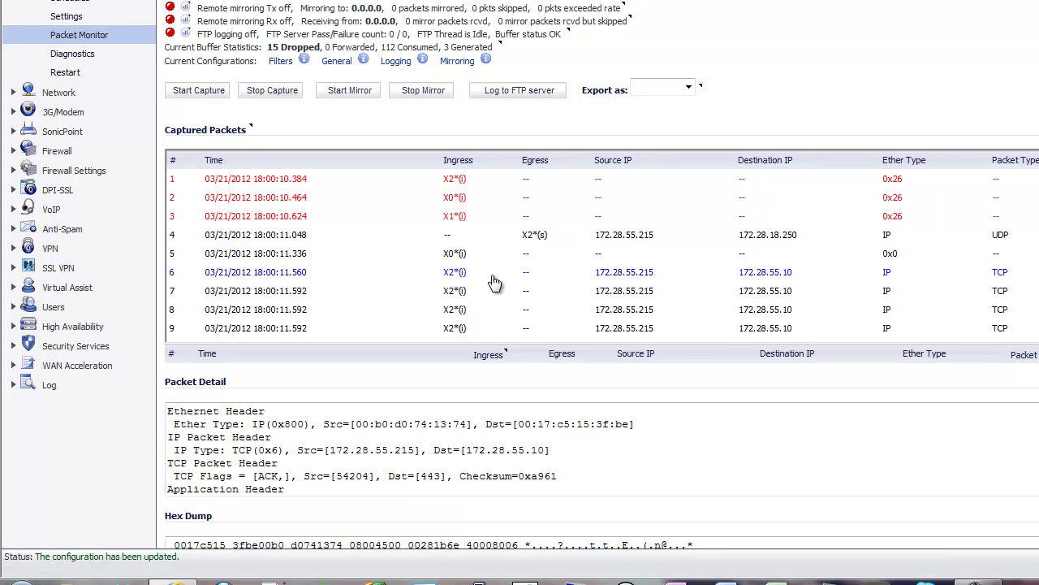
left_click(492, 309)
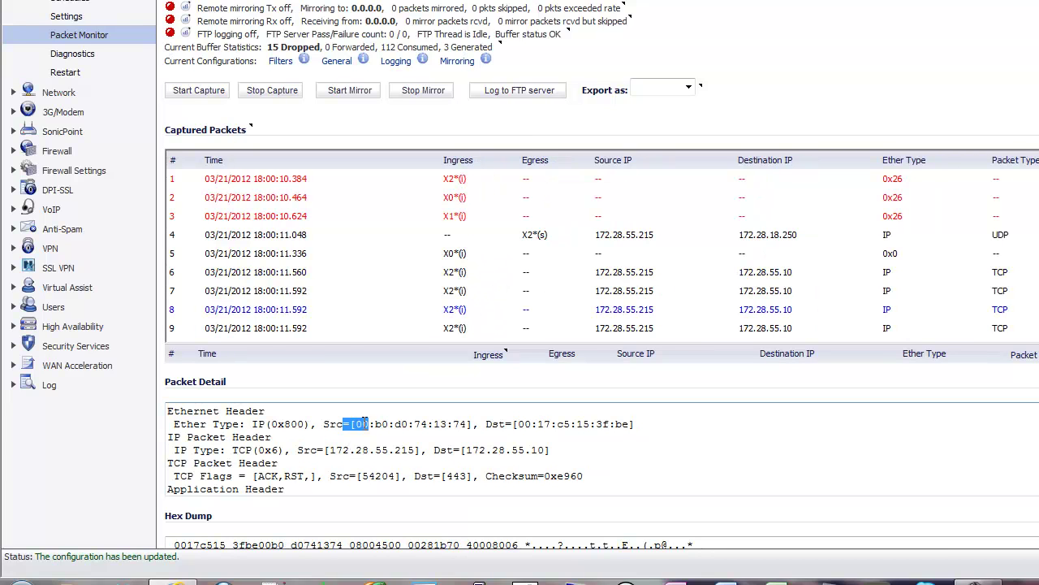
Step: Compare the source and destination MAC addresses in the details of consumed and dropped packets
left_click_drag(364, 422, 605, 424)
left_click(473, 198)
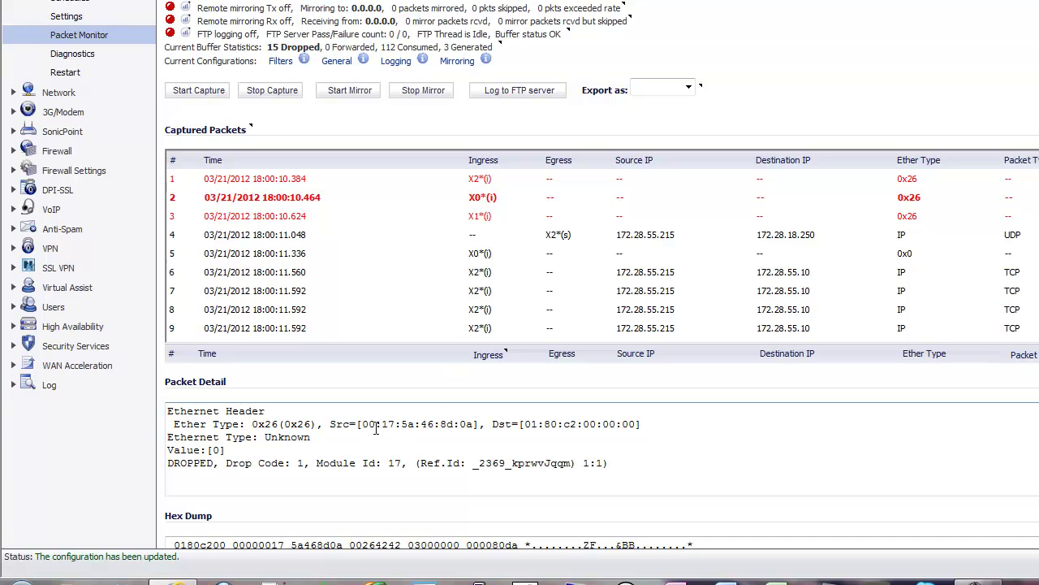
left_click_drag(349, 426, 642, 424)
left_click(527, 291)
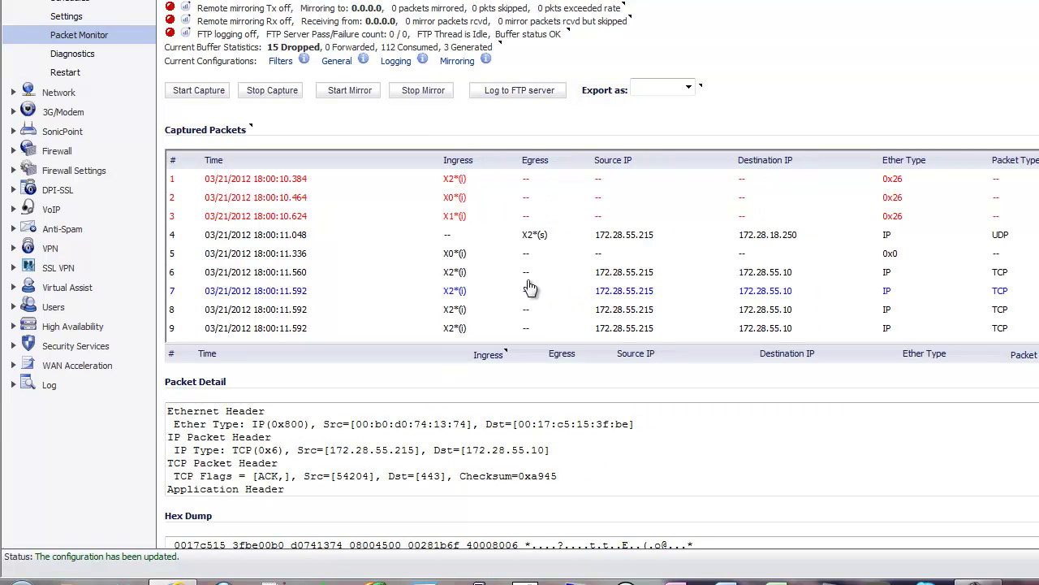
left_click(574, 215)
left_click(575, 181)
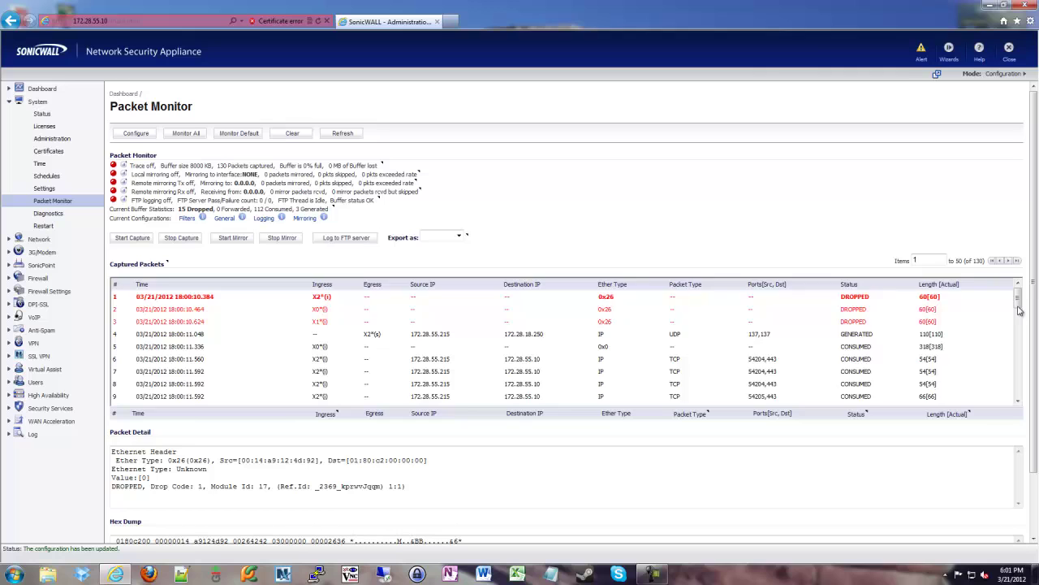
Step: Look through captured packets 1 to 100 for dropped entries and return to the first page of results
scroll(1020, 311, "down", 10)
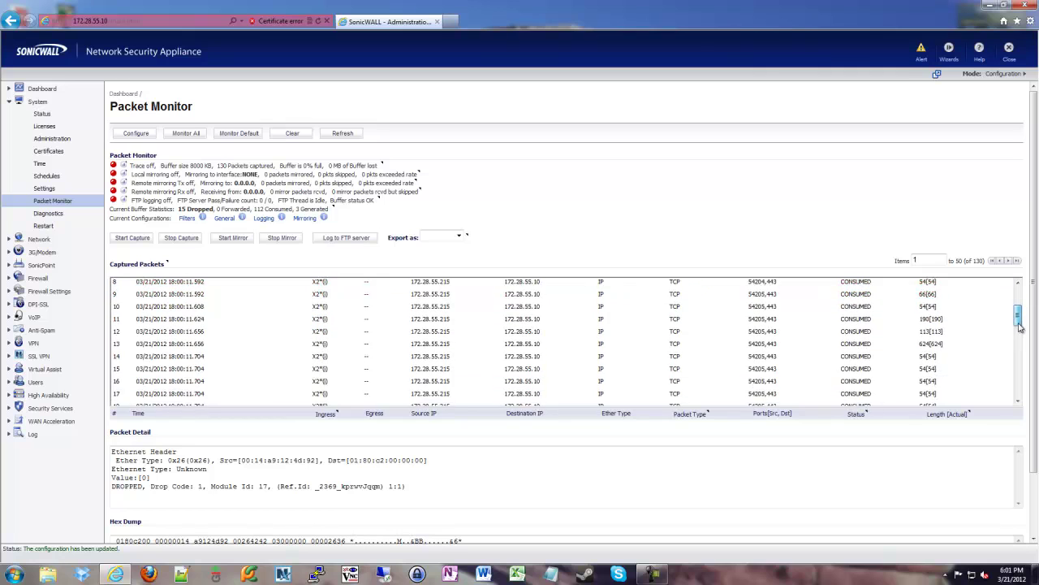
left_click(1008, 261)
scroll(1018, 302, "down", 10)
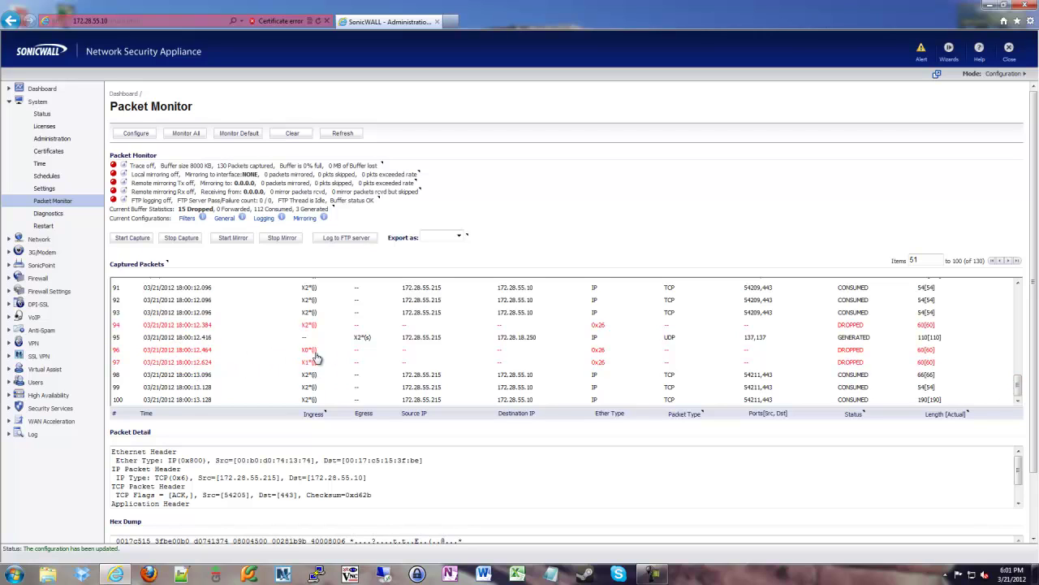
left_click(992, 260)
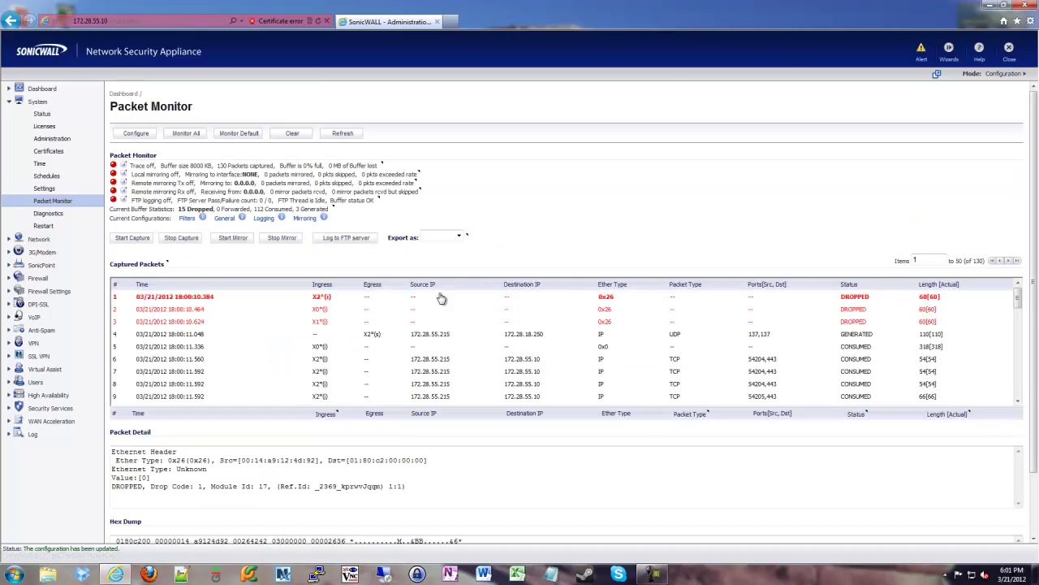
Step: Open the Packet Monitor configuration and review the exclusions, the monitor filter and the display filter
left_click(135, 135)
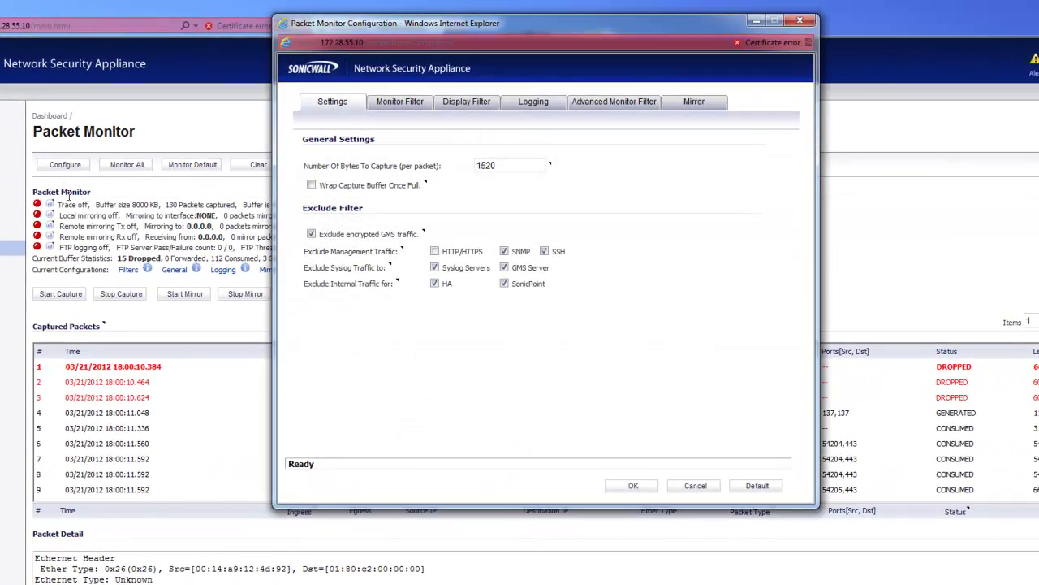
left_click_drag(520, 30, 490, 100)
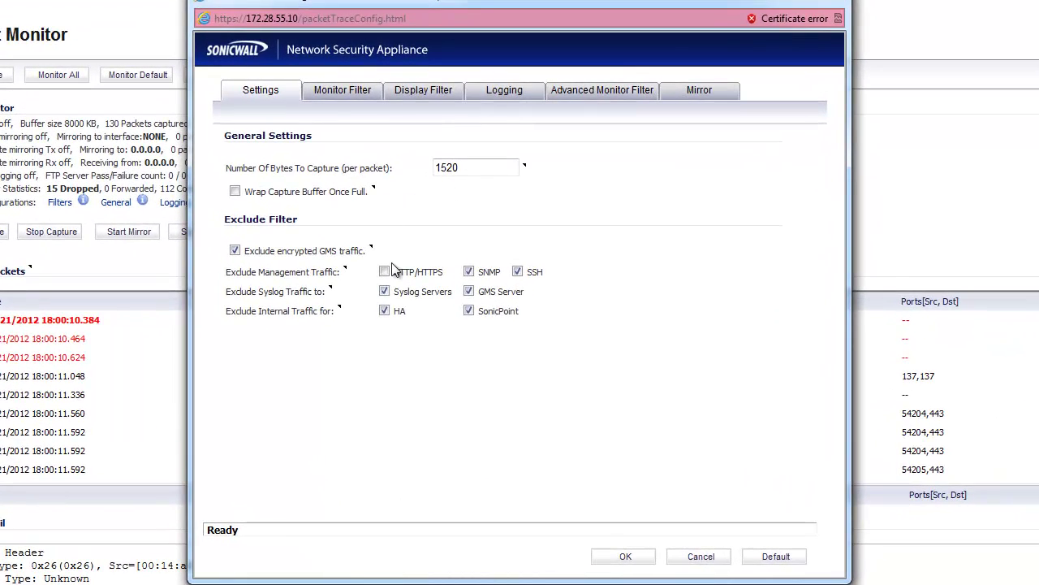
left_click(341, 89)
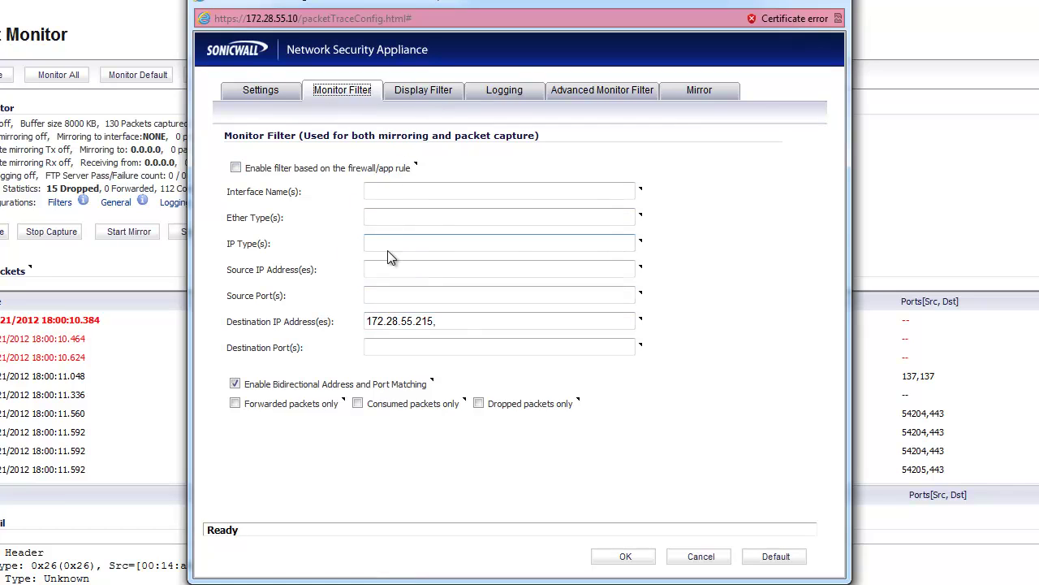
left_click(422, 90)
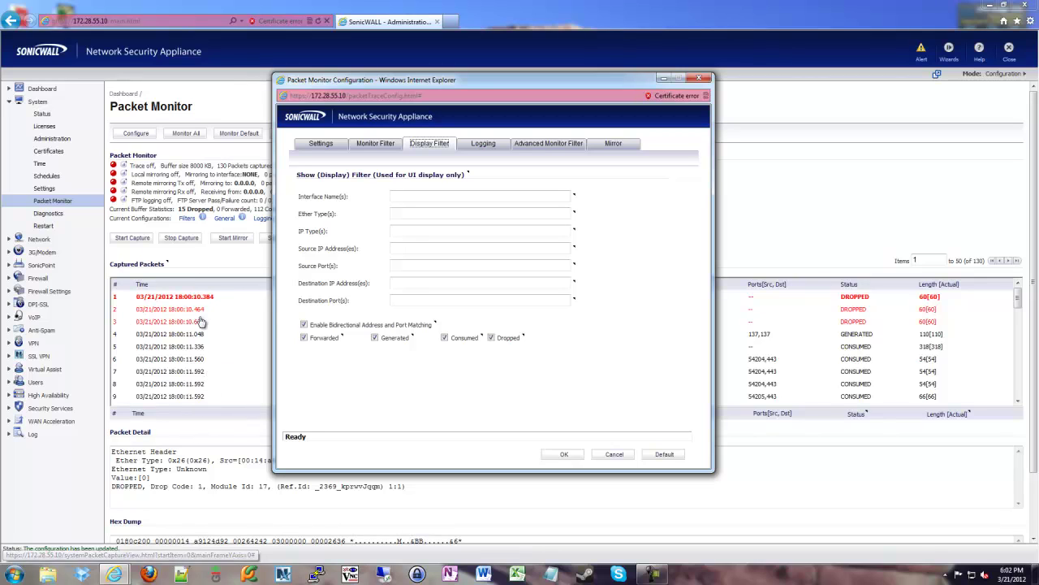
left_click(375, 145)
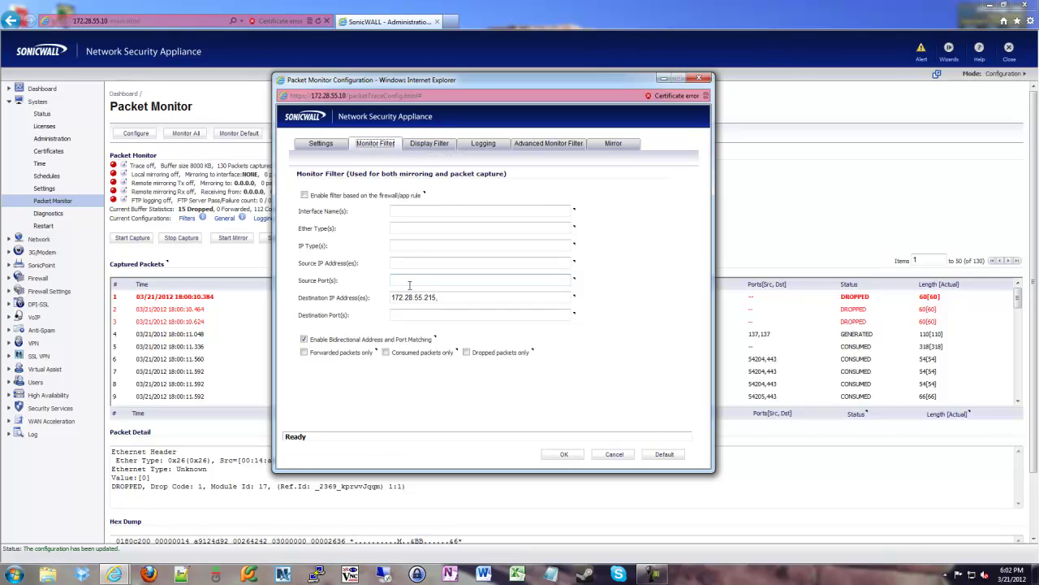
left_click(423, 146)
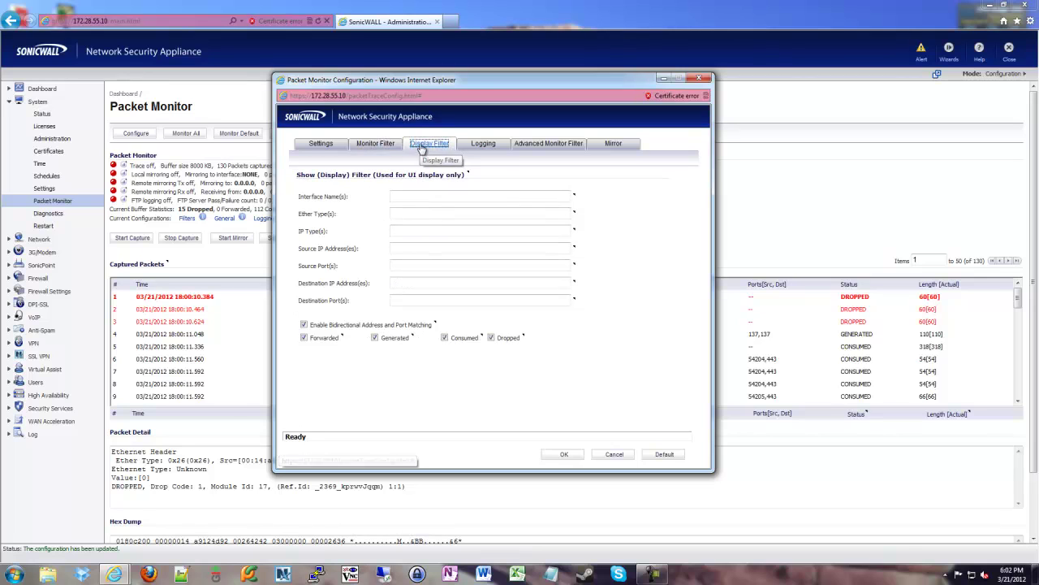
left_click(386, 146)
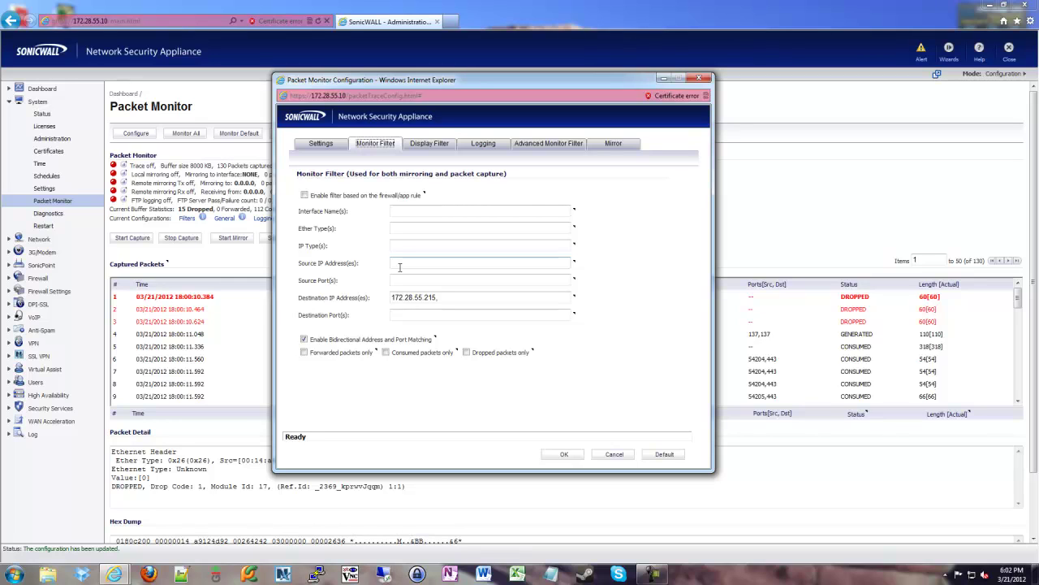
Step: Set the monitor filter's Ether type to IP and its IP type to TCP
left_click(484, 297)
key("BackSpace")
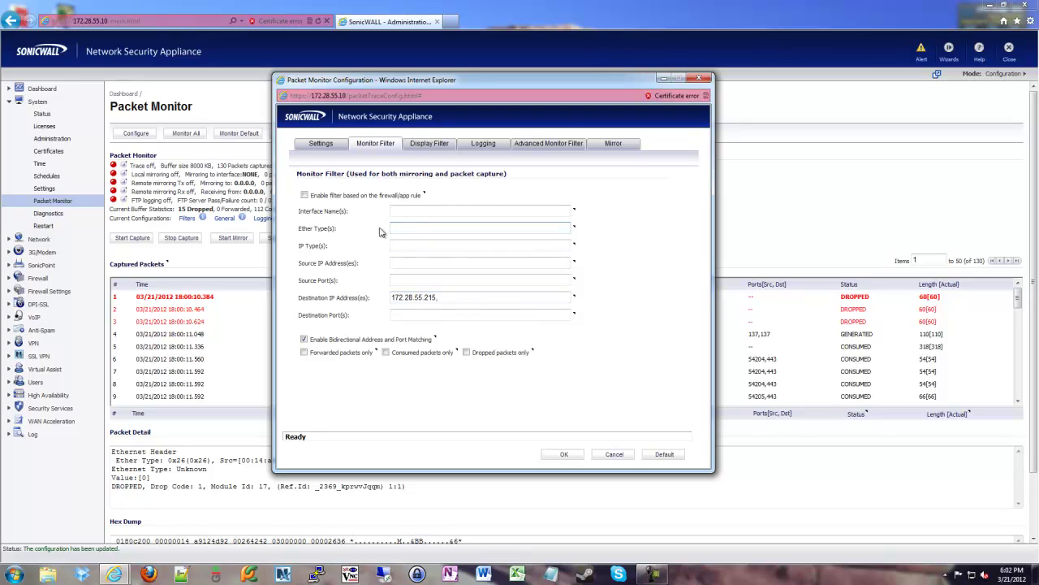
mouse_move(574, 229)
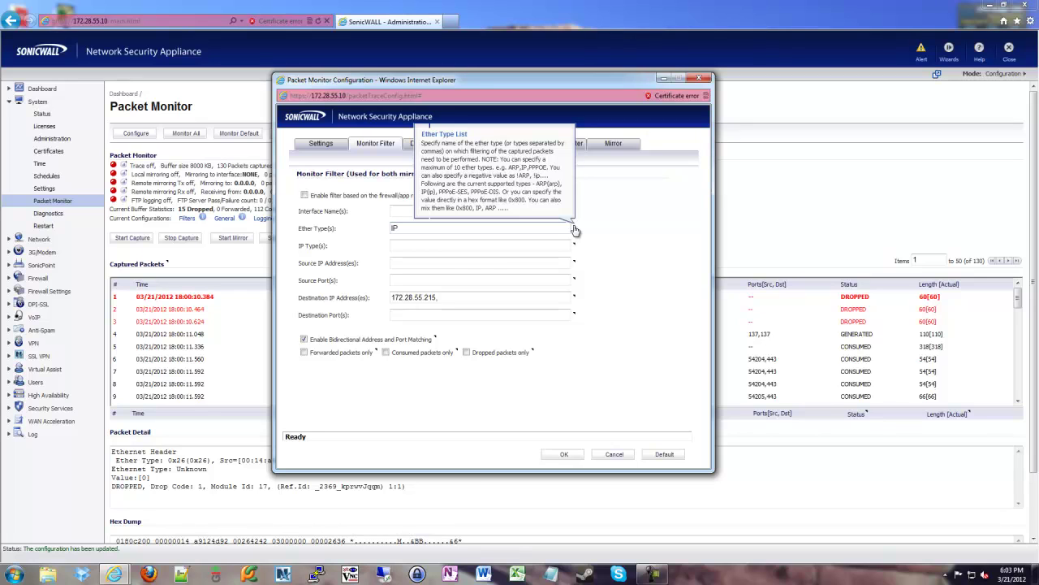
left_click(406, 245)
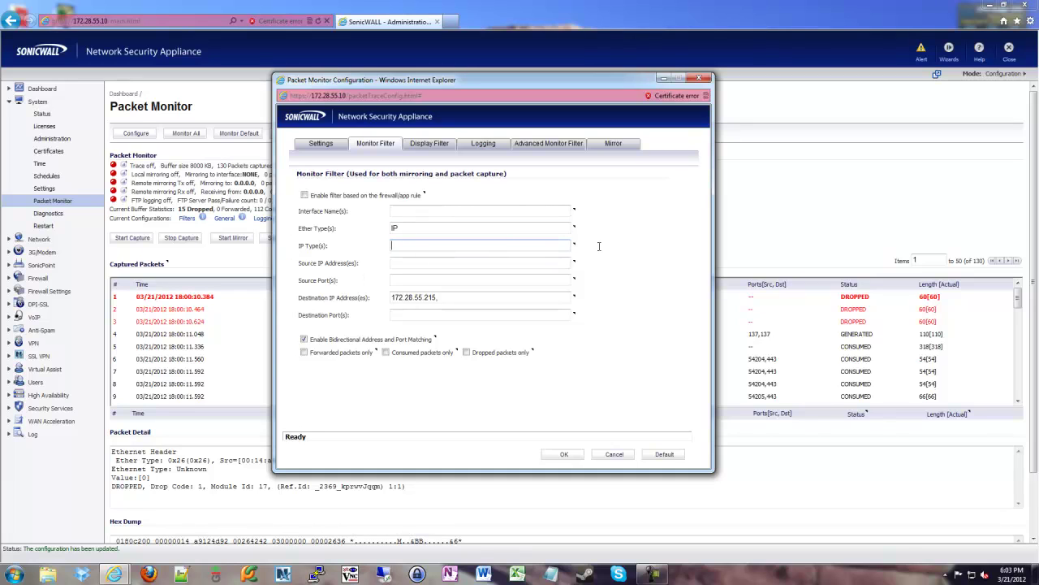
mouse_move(577, 247)
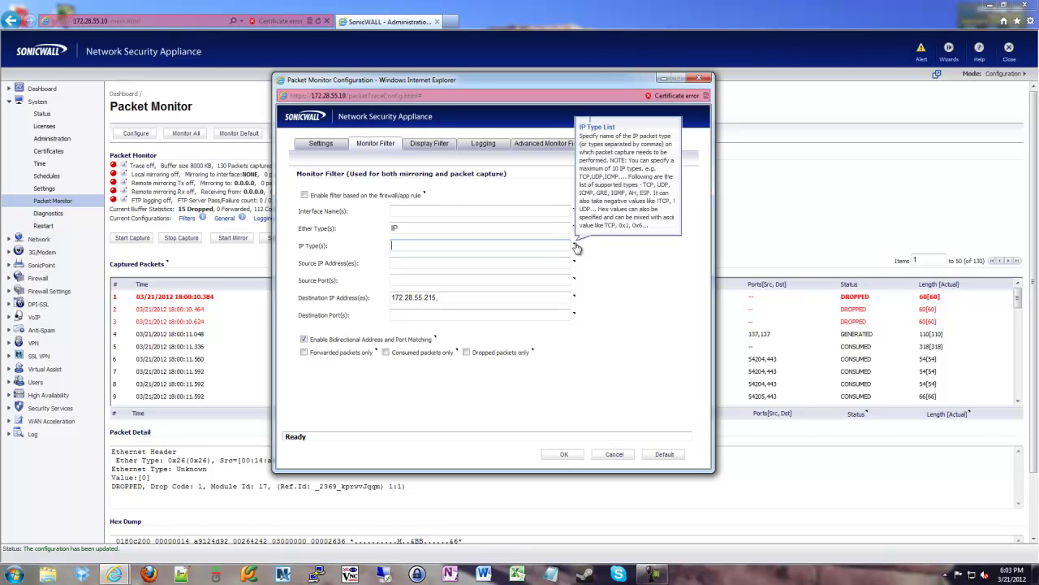
type("TCP")
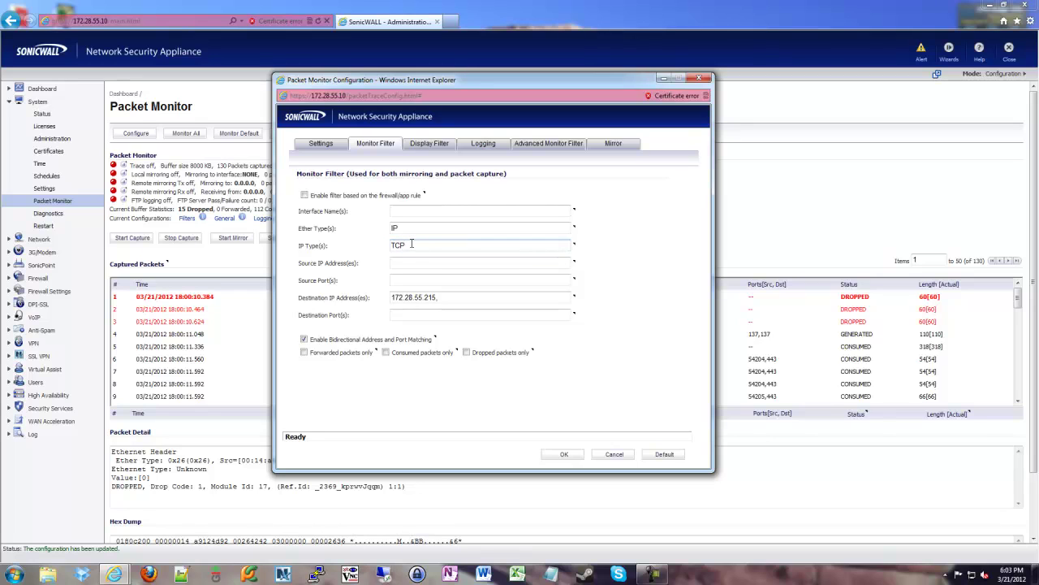
Step: Check the monitor filter's address, port and bidirectional matching settings, and save the configuration
left_click(445, 298)
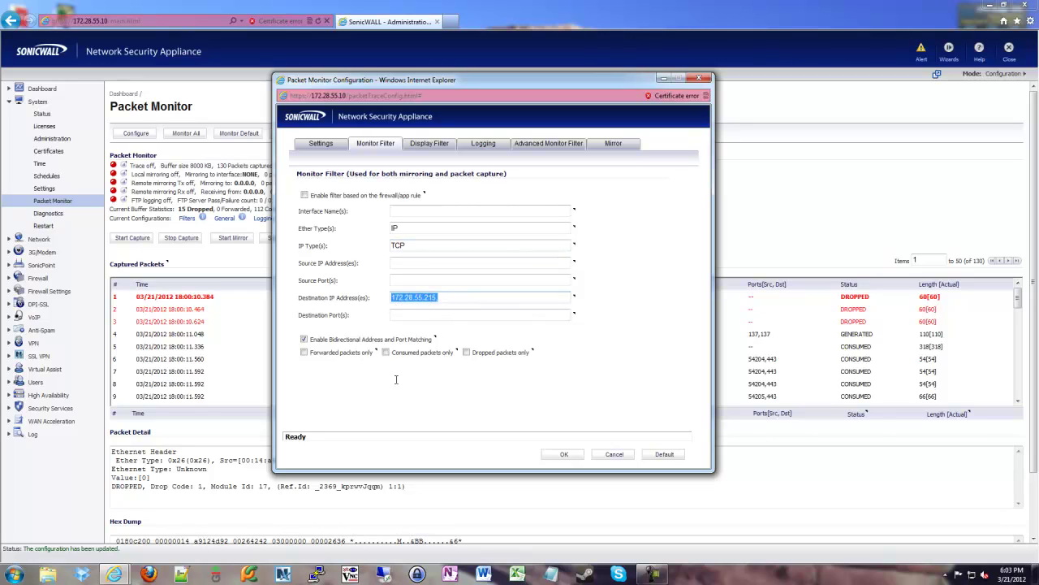
left_click(516, 396)
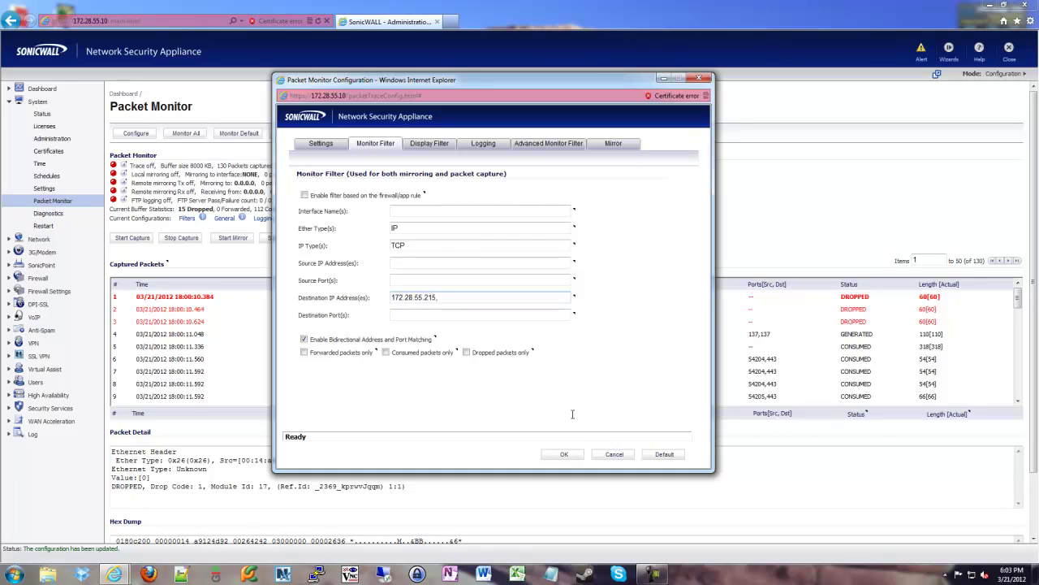
left_click(400, 279)
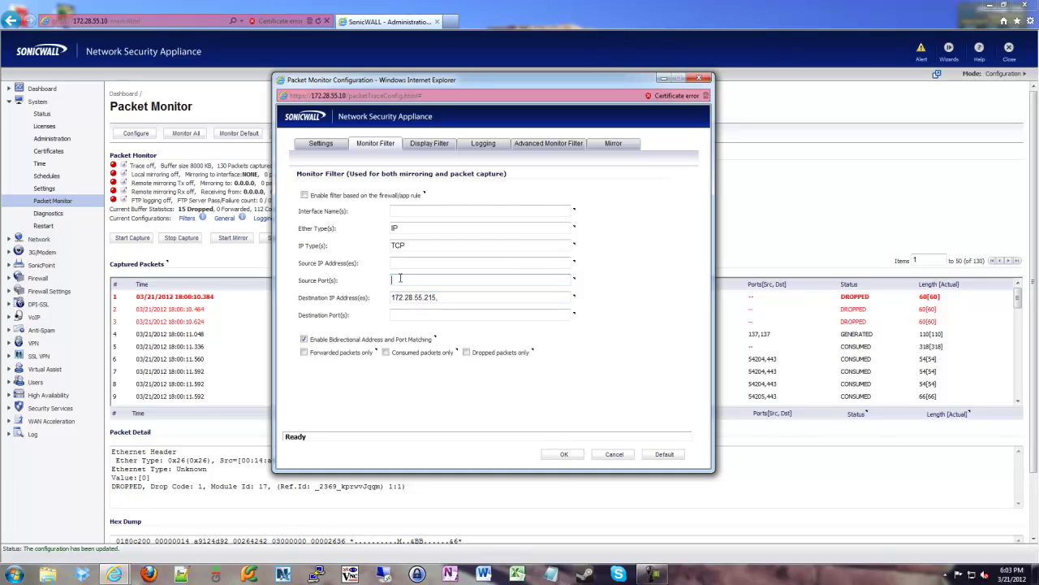
left_click(404, 262)
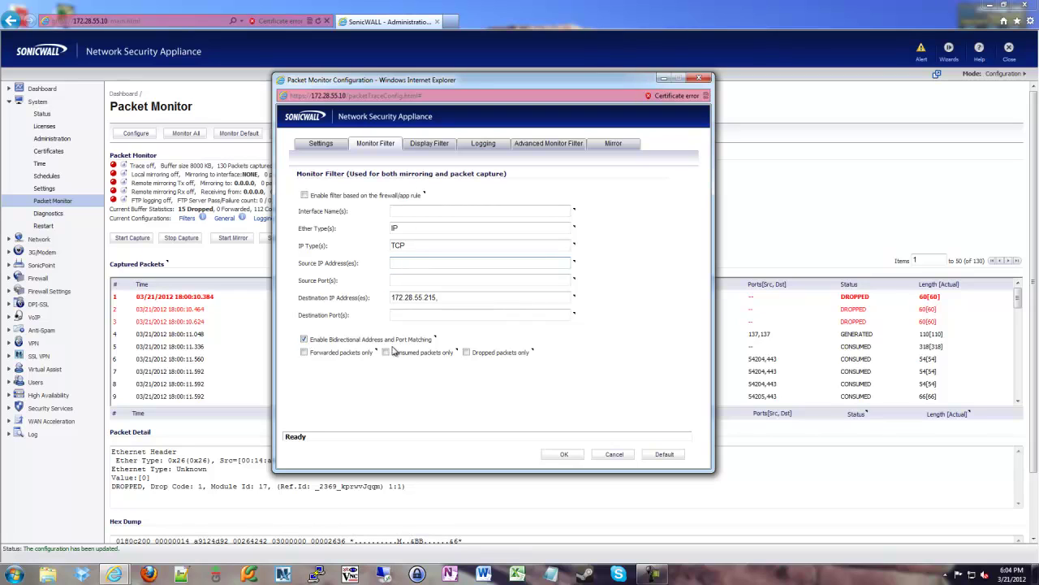
left_click_drag(465, 340, 312, 342)
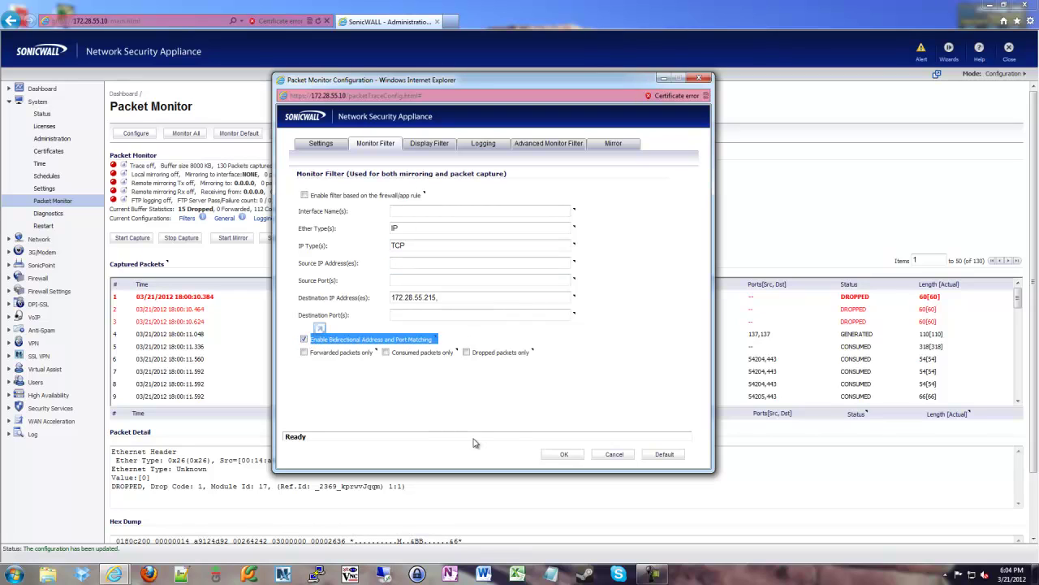
left_click(509, 431)
left_click(564, 457)
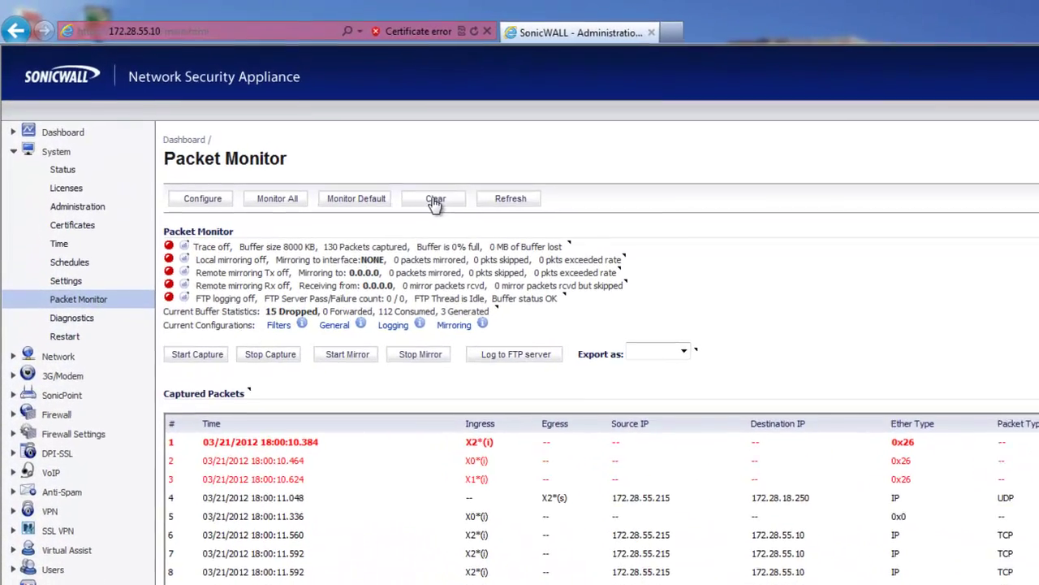
Step: Clear the previously captured packets, run a new capture and stop it
left_click(435, 201)
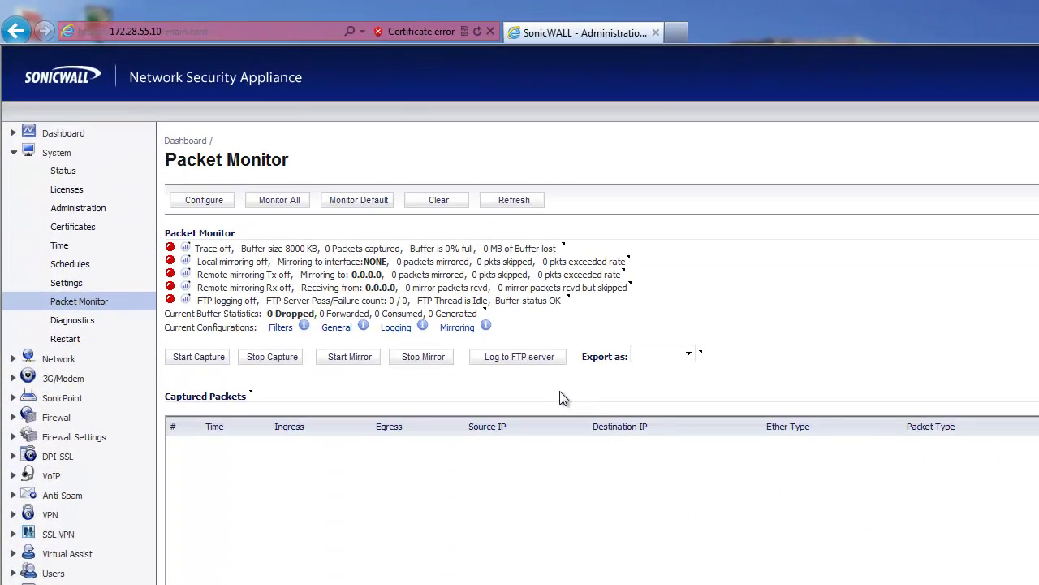
left_click(197, 362)
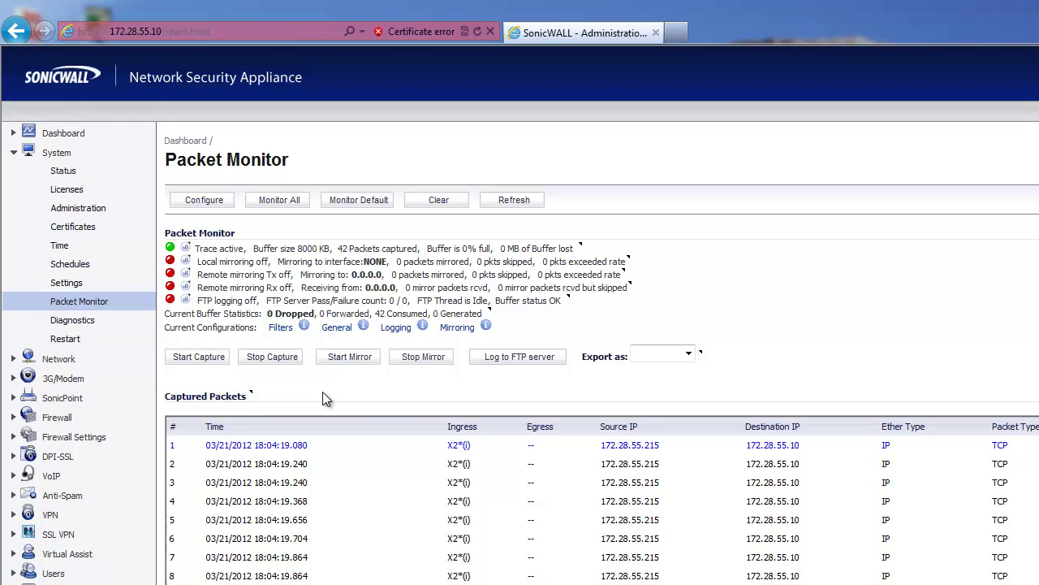
left_click(273, 357)
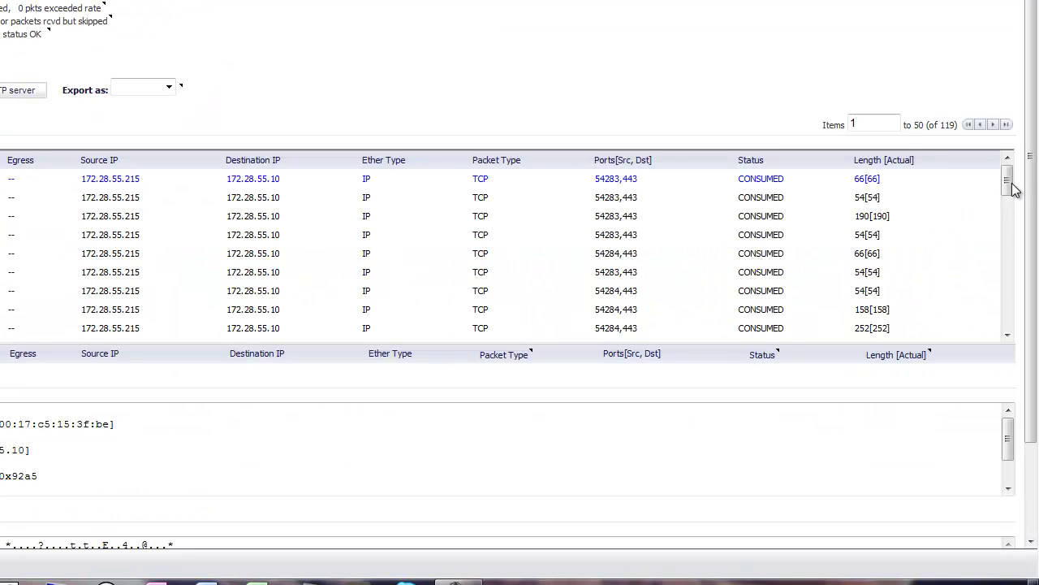
Step: Look through the newly captured packets and inspect the packet details of several, including packets 4 and 3
mouse_move(1013, 184)
left_mouse_down()
mouse_move(1007, 327)
mouse_move(1009, 177)
left_mouse_up()
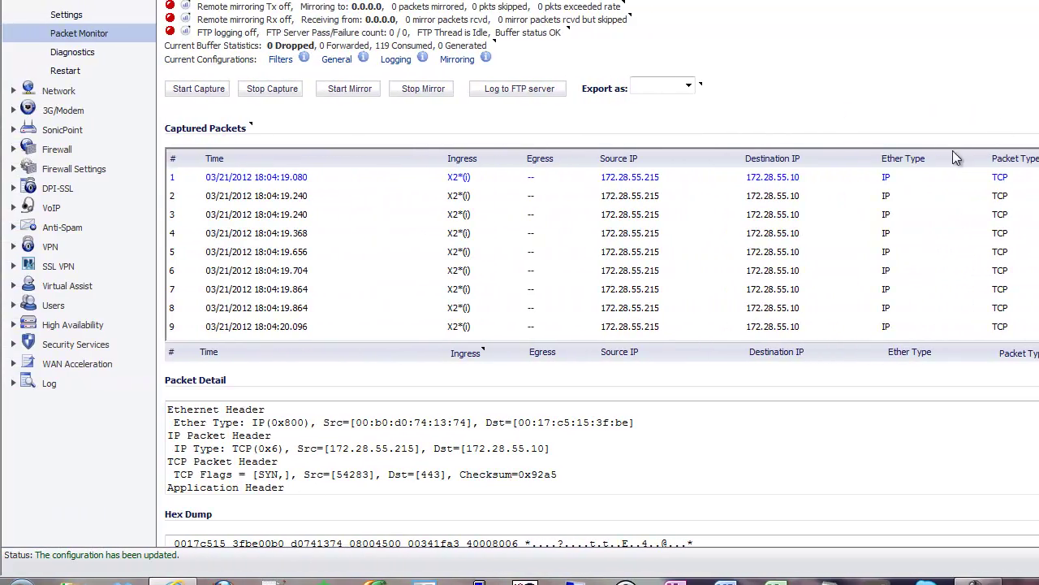
left_click(849, 234)
left_click(814, 288)
left_click(875, 233)
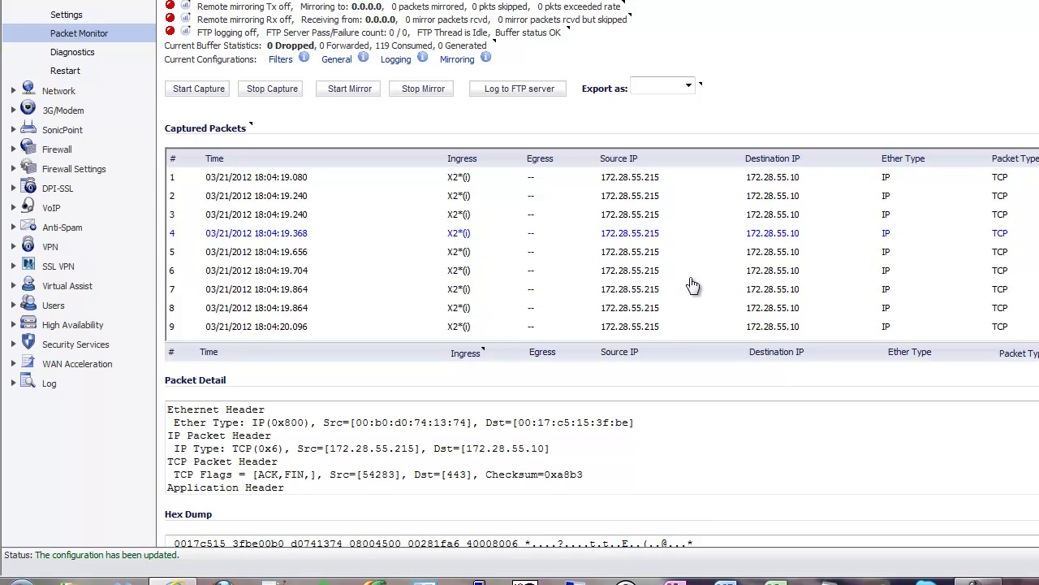
left_click(645, 460)
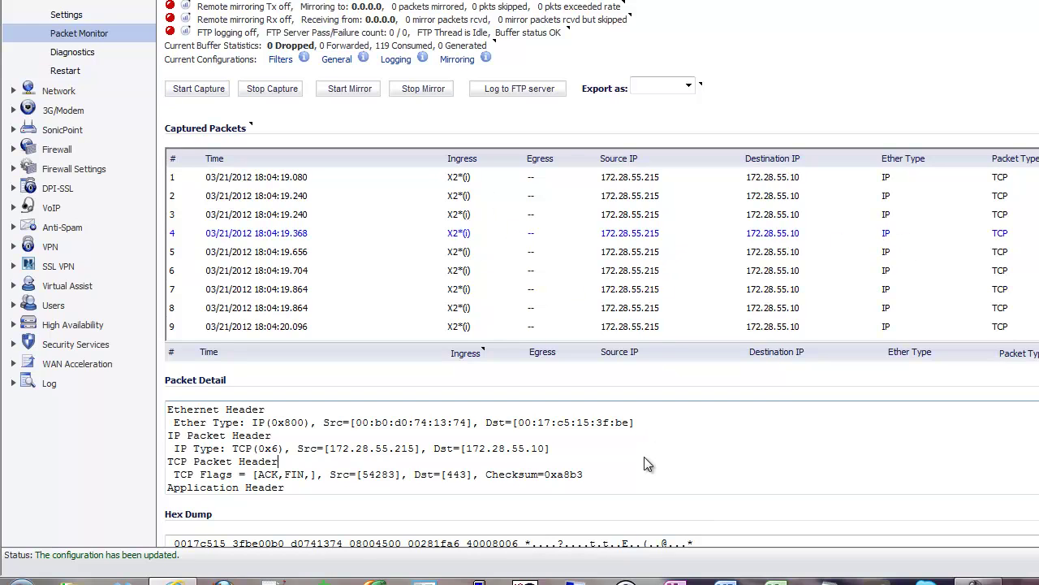
left_click(660, 215)
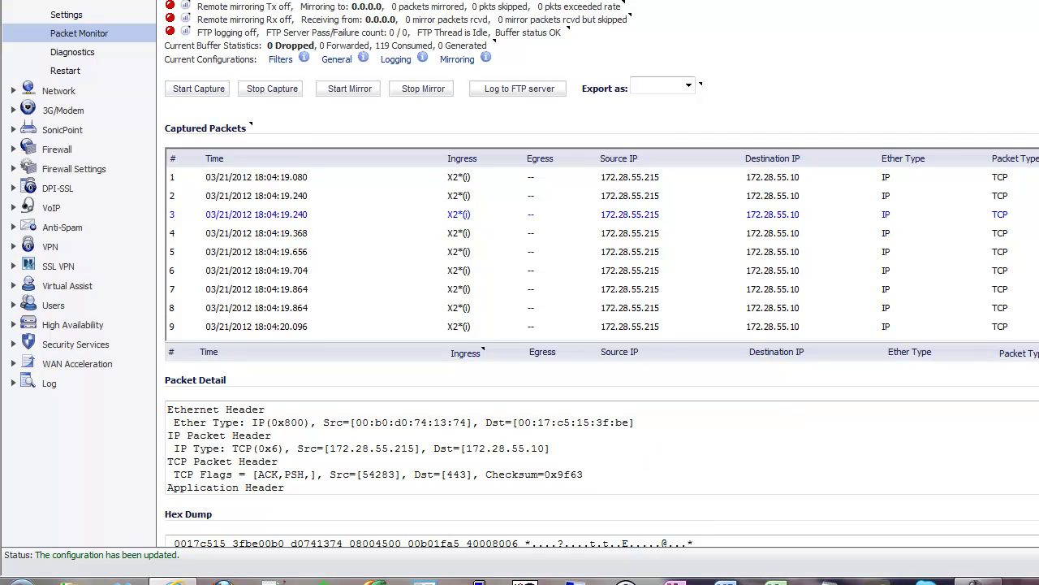
Step: Examine the packet detail and the hex dump of captured packet 3
scroll(660, 395, "down", 2)
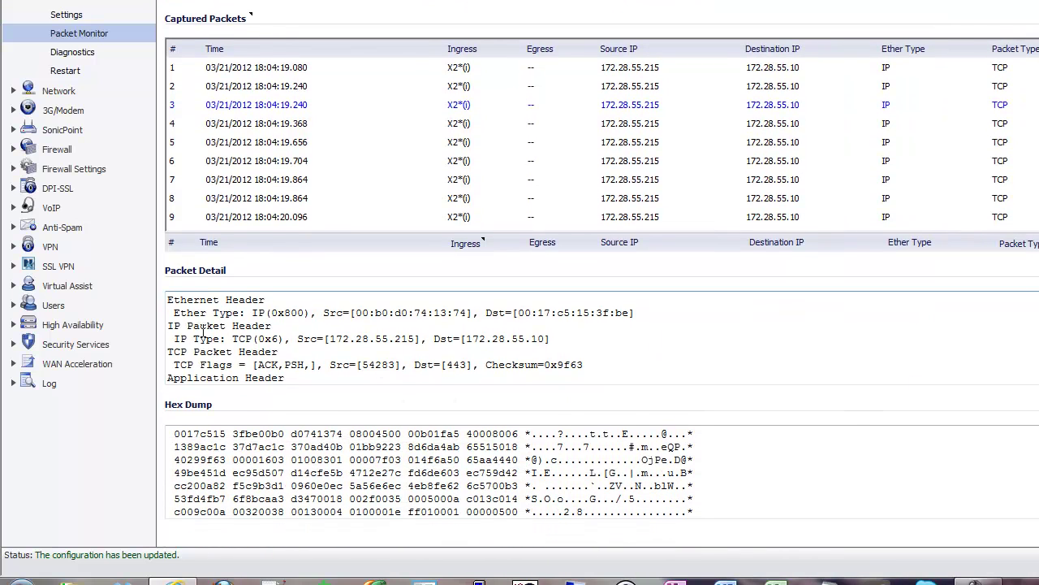
left_click_drag(168, 299, 332, 370)
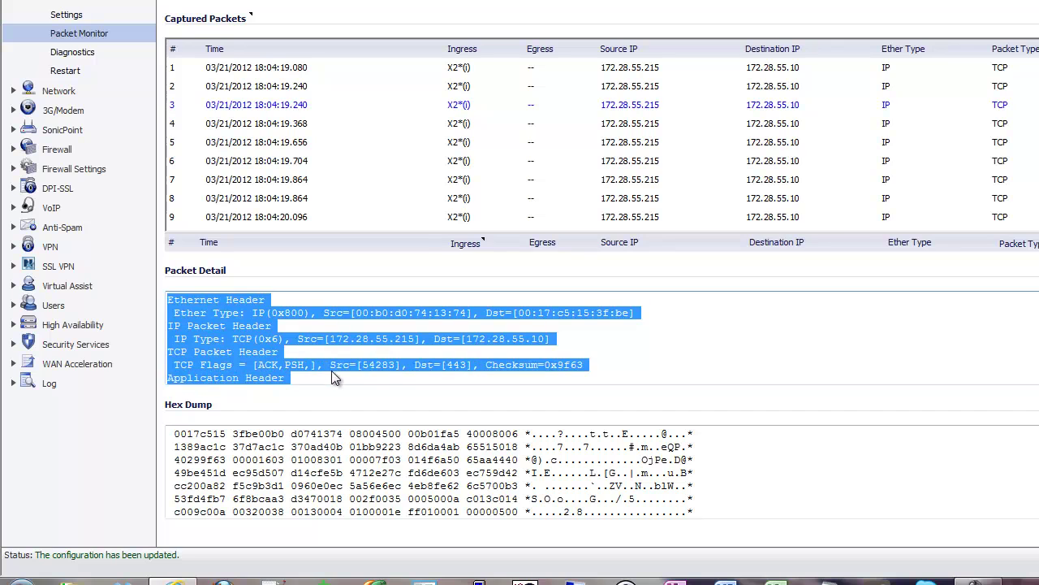
left_click(389, 365)
left_click_drag(696, 514, 400, 448)
left_click(791, 474)
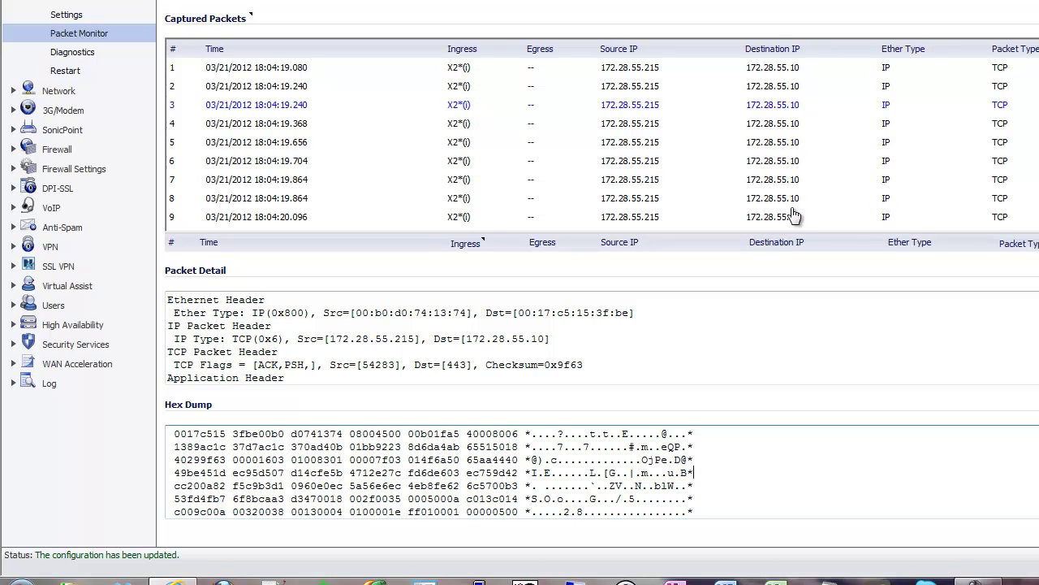
left_click_drag(695, 514, 597, 441)
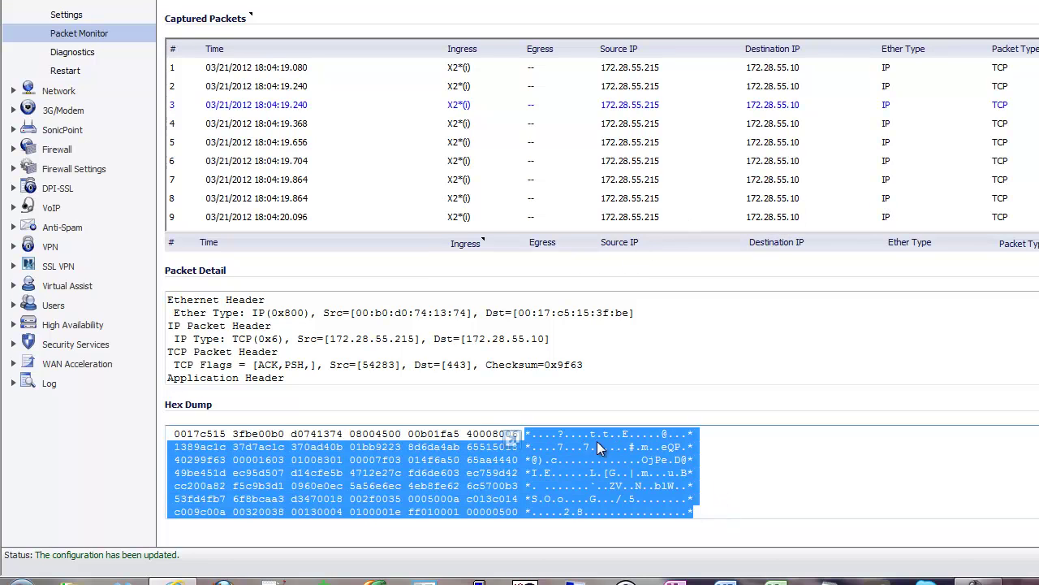
left_click(762, 471)
Step: Examine the Ethernet, IP and TCP header information in the details of captured packets 3 and 6
scroll(762, 471, "up", 3)
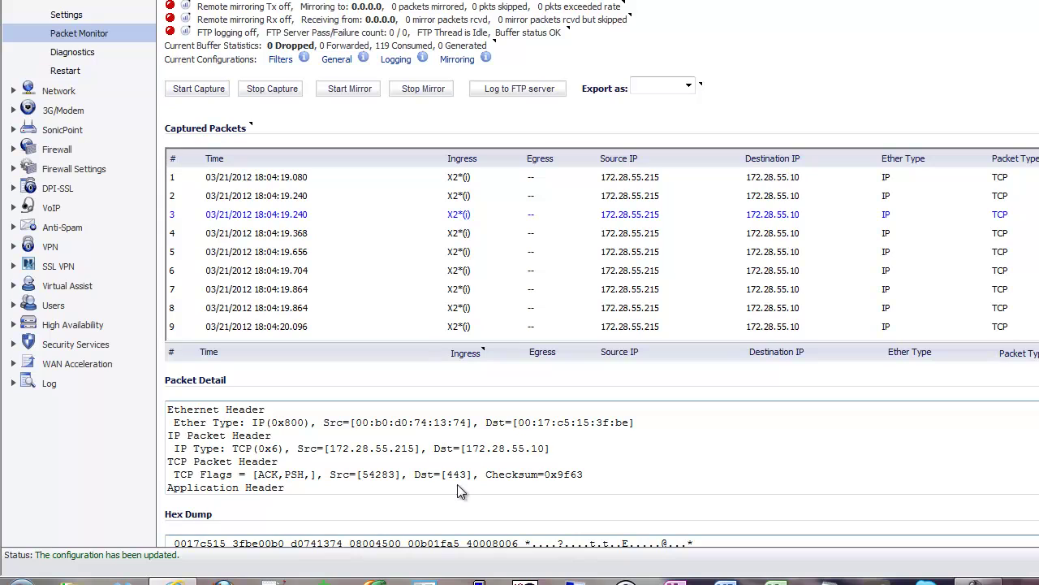
left_click_drag(457, 484, 169, 413)
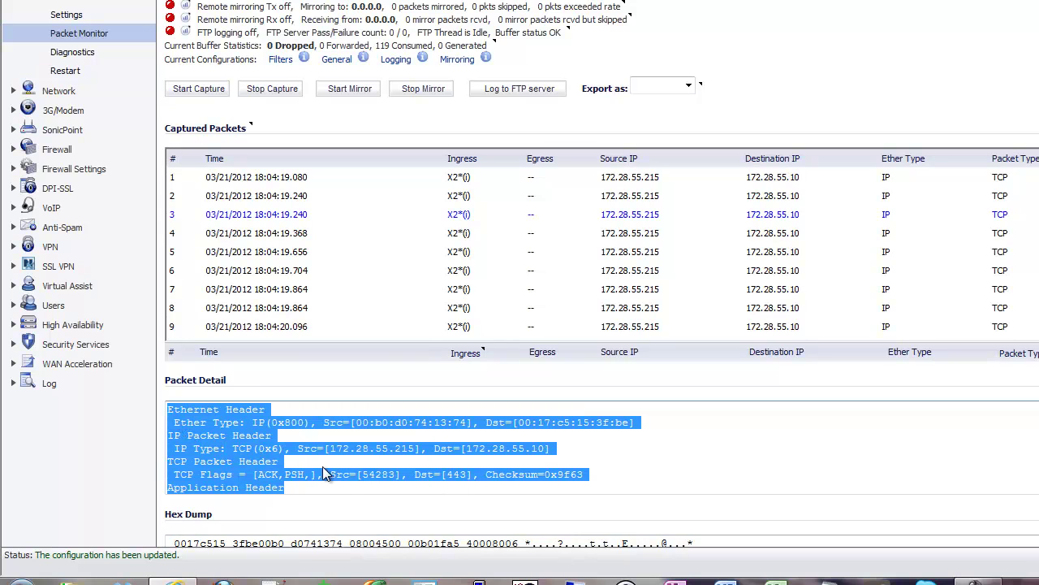
left_click(335, 489)
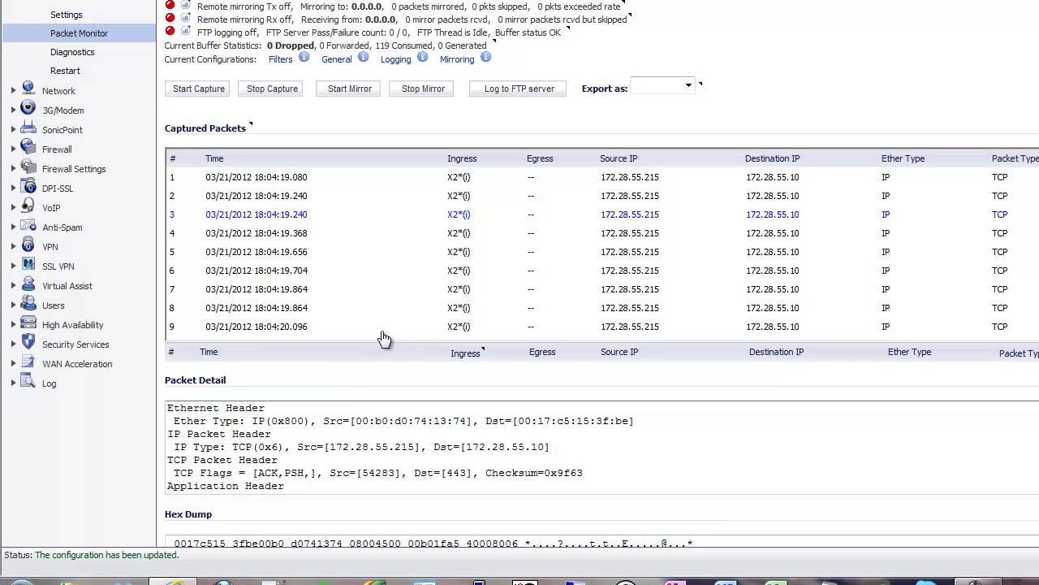
left_click_drag(174, 472, 403, 467)
left_click(401, 468)
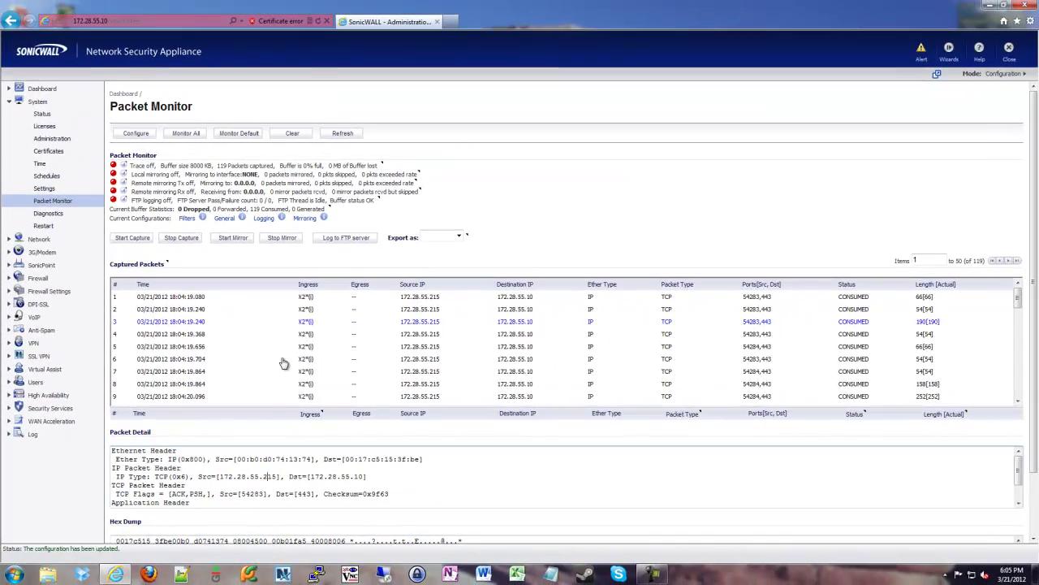
left_click(363, 310)
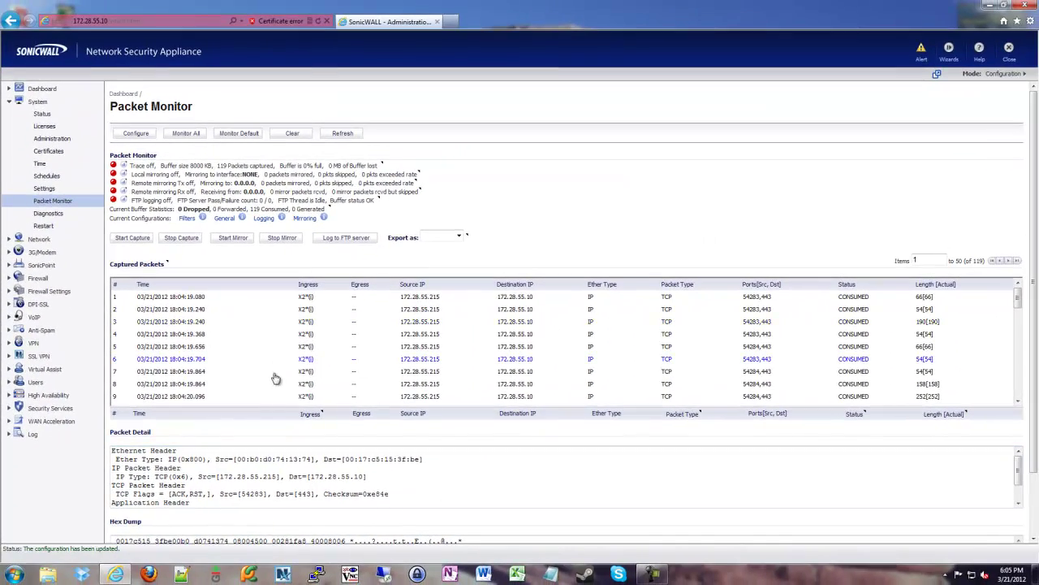
left_click_drag(383, 479, 104, 453)
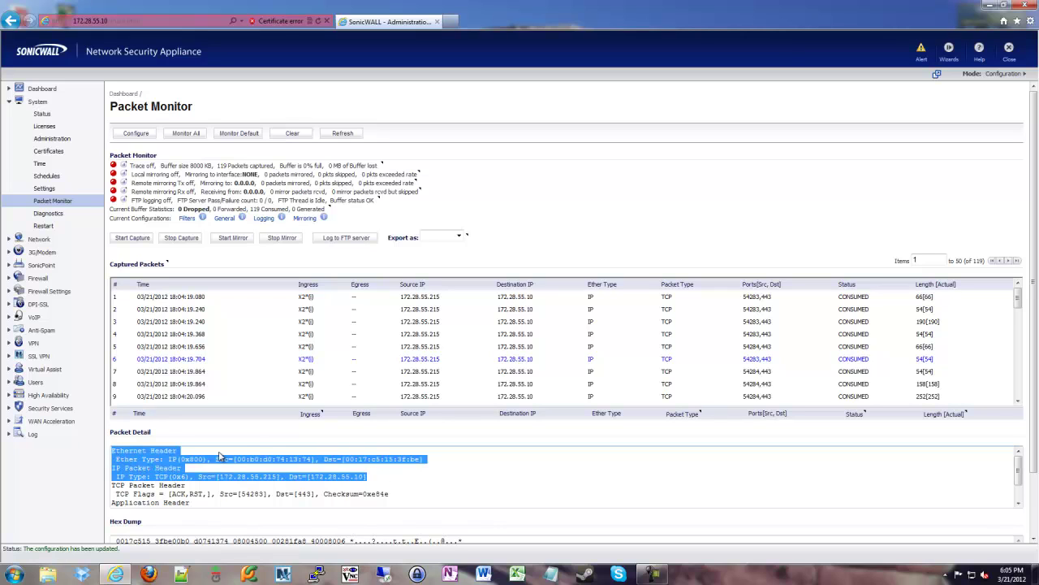
Step: Look through the captured packets and compare the packet details of packets 3 and 8
left_click(388, 481)
left_click(309, 383)
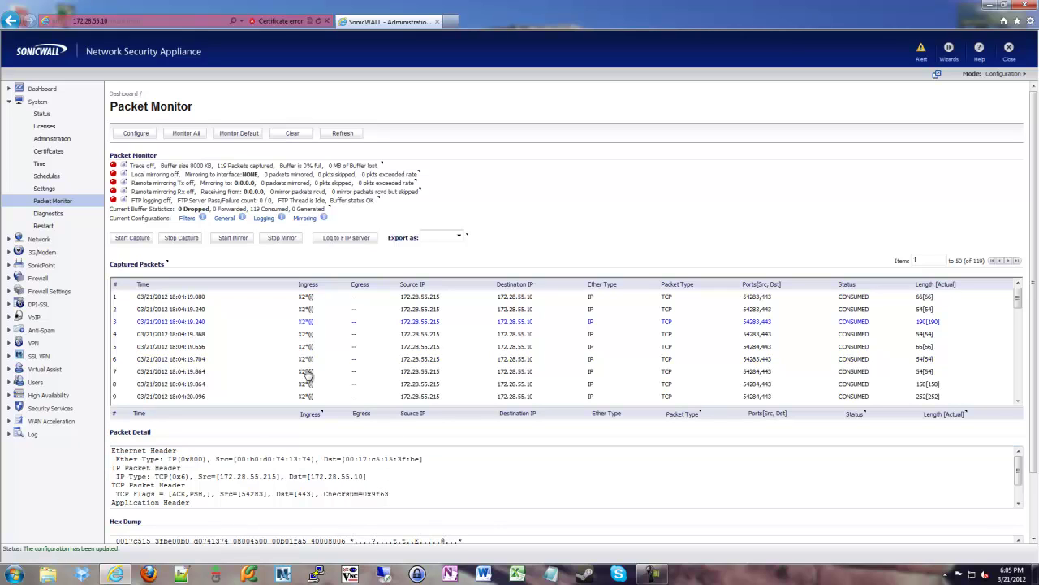
scroll(341, 331, "down", 3)
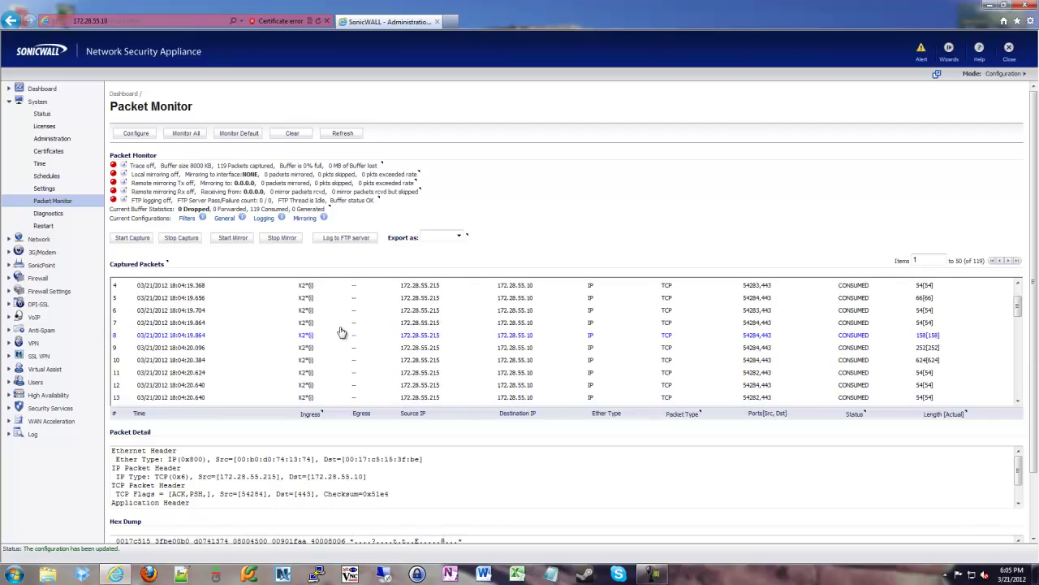
scroll(341, 331, "up", 3)
left_click(336, 322)
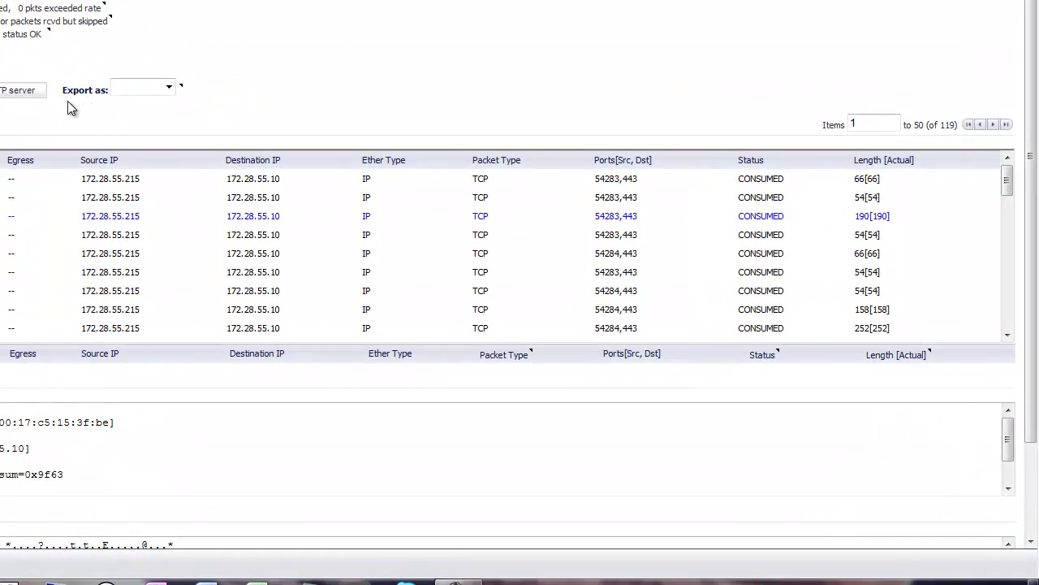
Step: Export the captured packets in Libpcap format and open the resulting packet-c.cap file in Wireshark
left_click(131, 87)
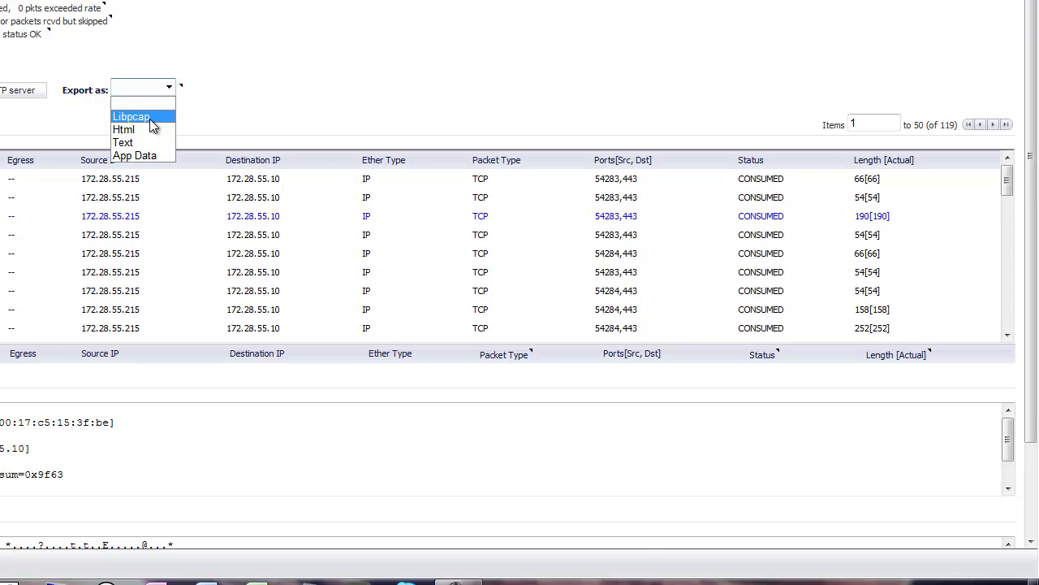
left_click(149, 119)
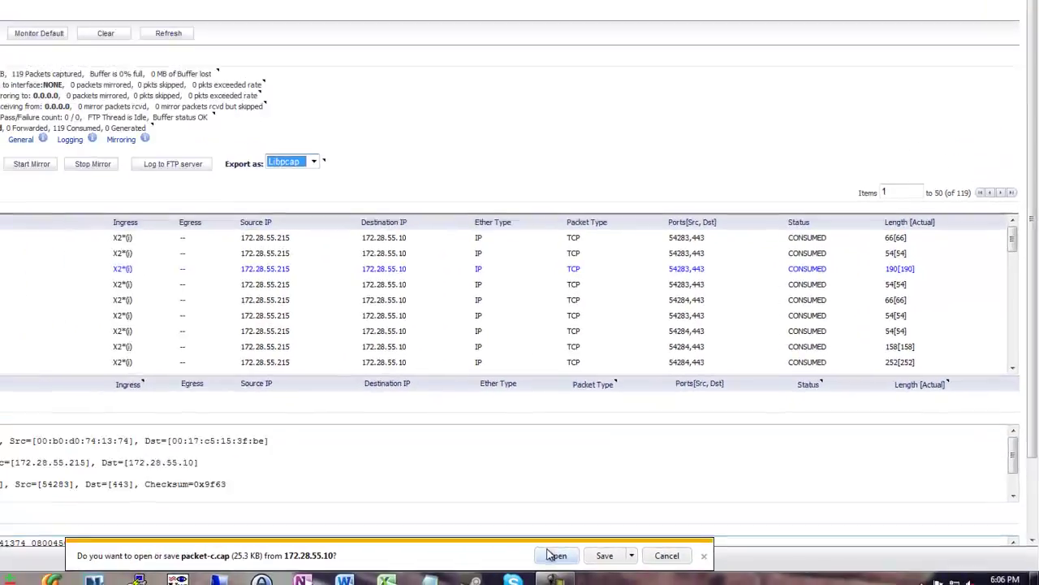
left_click(459, 560)
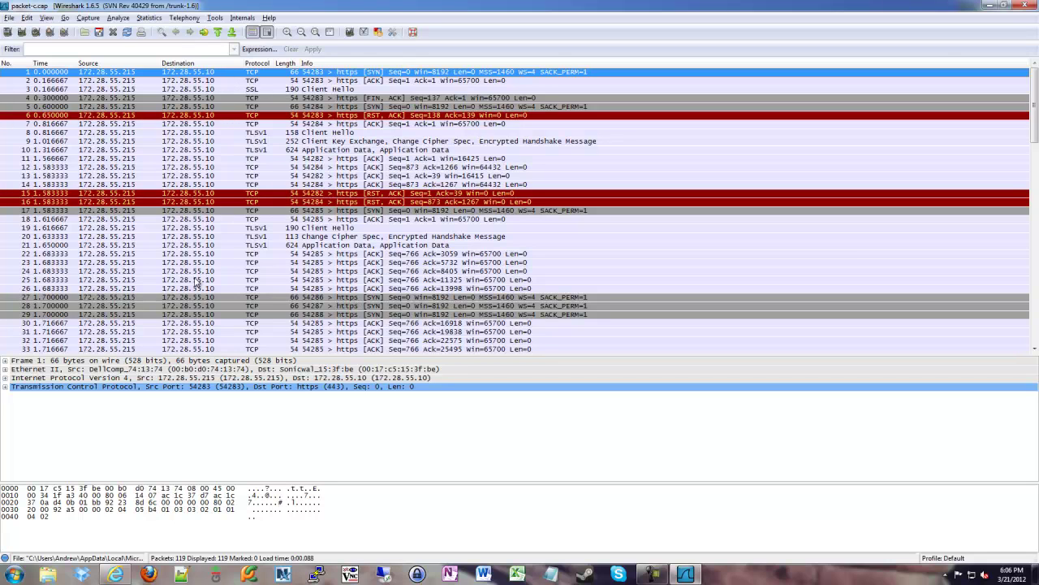
Step: Expand and examine the Transmission Control Protocol and Internet Protocol Version 4 fields of frame 1
left_click(50, 412)
left_click(5, 389)
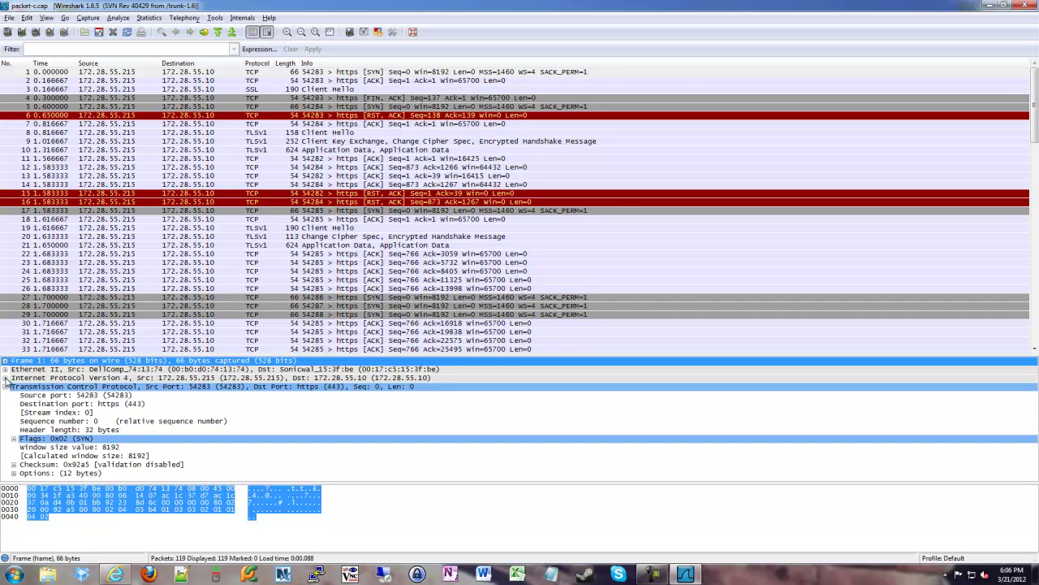
left_click(6, 377)
scroll(113, 417, "down", 2)
scroll(113, 416, "up", 2)
scroll(113, 416, "down", 3)
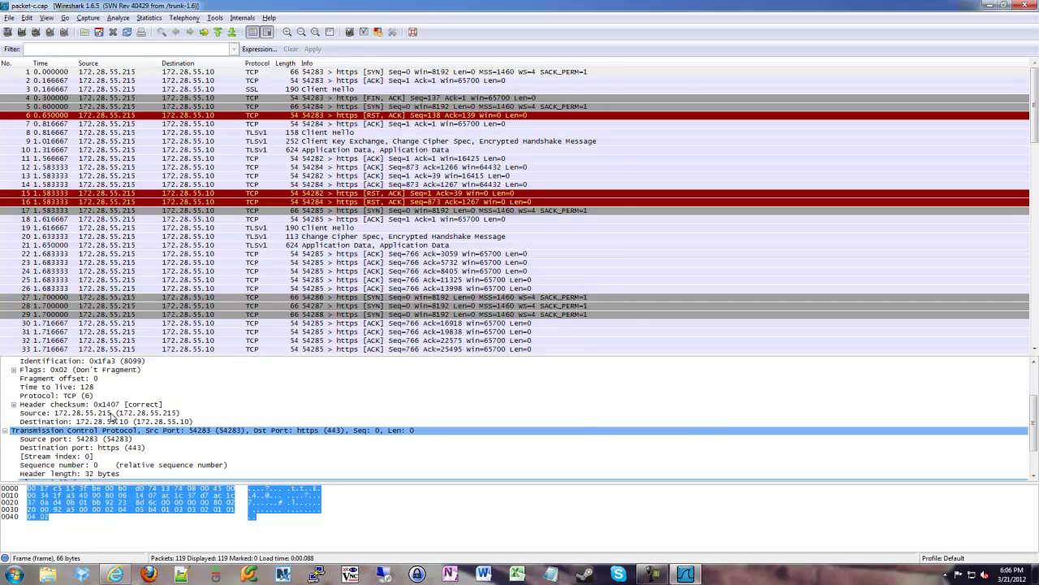
scroll(101, 404, "up", 4)
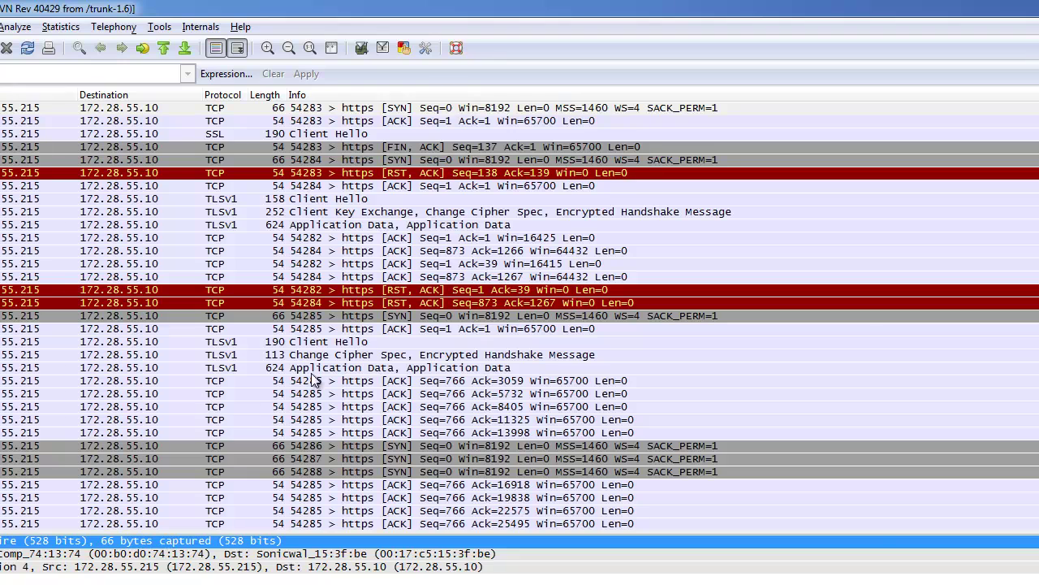
Step: Look through several packets in the exported capture, including packets 13 and 24, and locate the display filter field
left_click(319, 278)
left_click(305, 346)
left_click(299, 266)
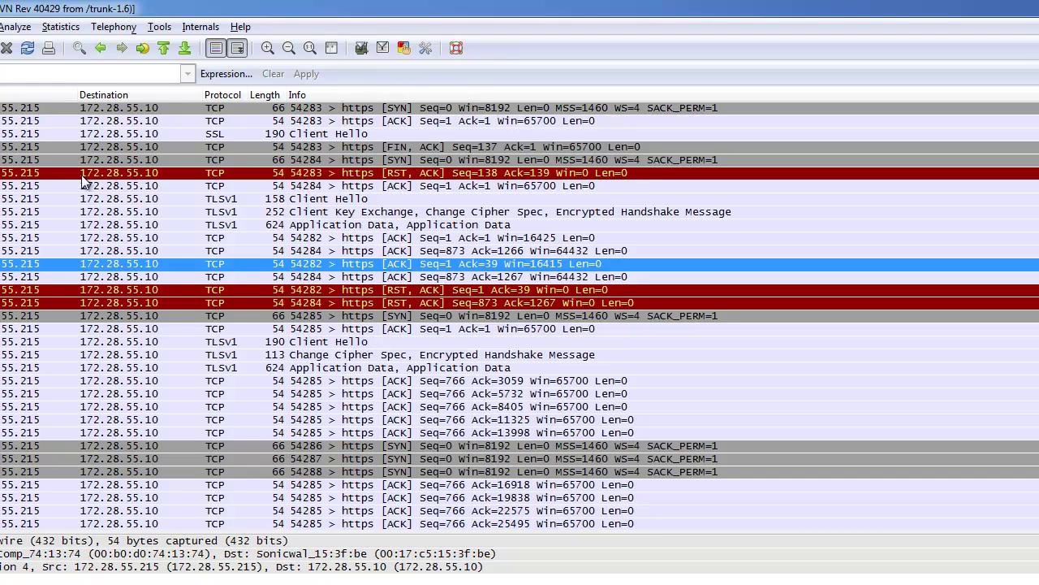
left_click(51, 73)
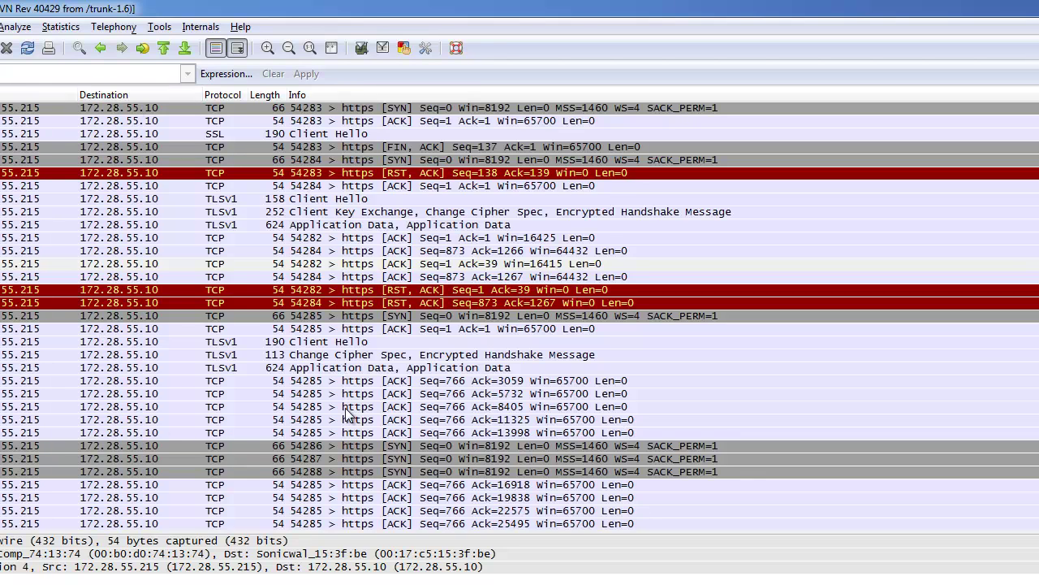
left_click(313, 408)
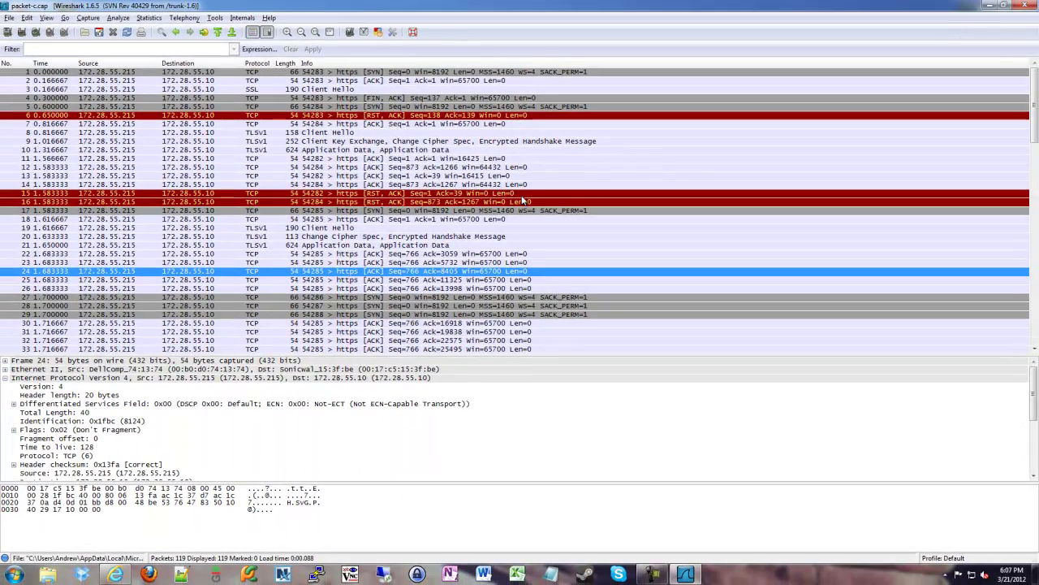
Step: Switch back to the SonicWALL Packet Monitor and examine packet 3's full header detail and hex dump for comparison
key("alt+Tab")
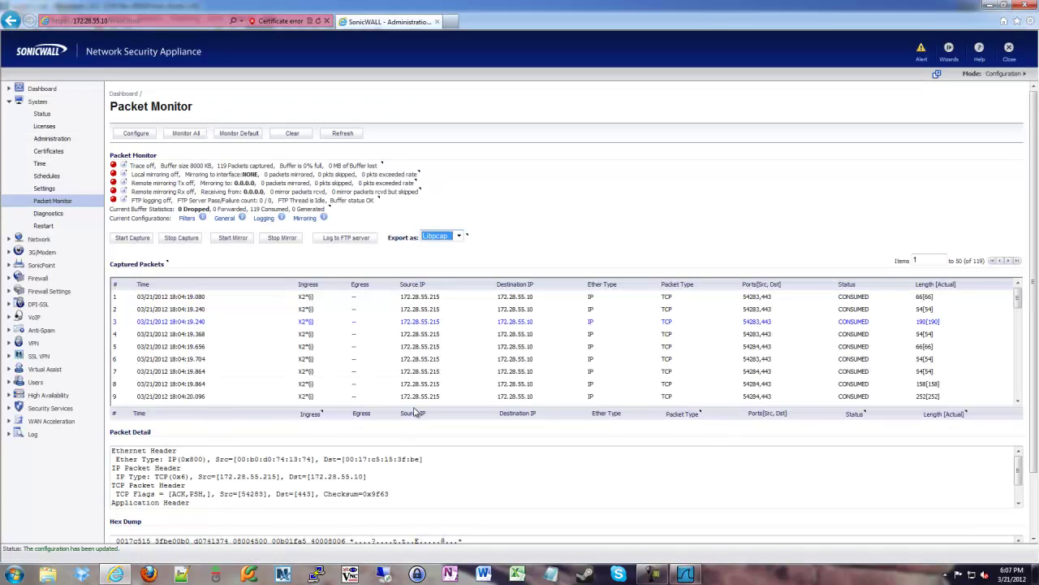
scroll(367, 474, "down", 4)
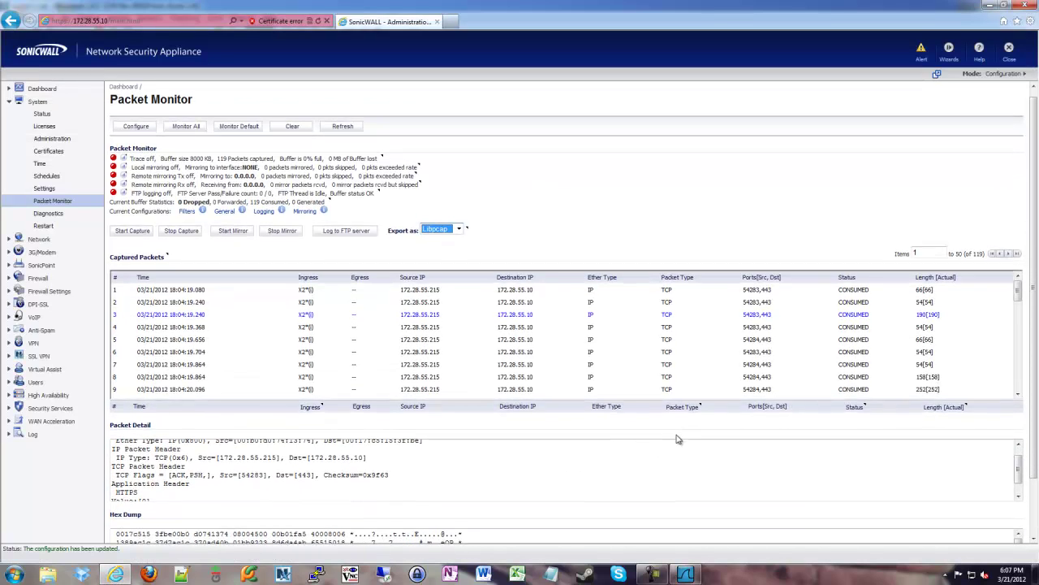
scroll(678, 439, "down", 5)
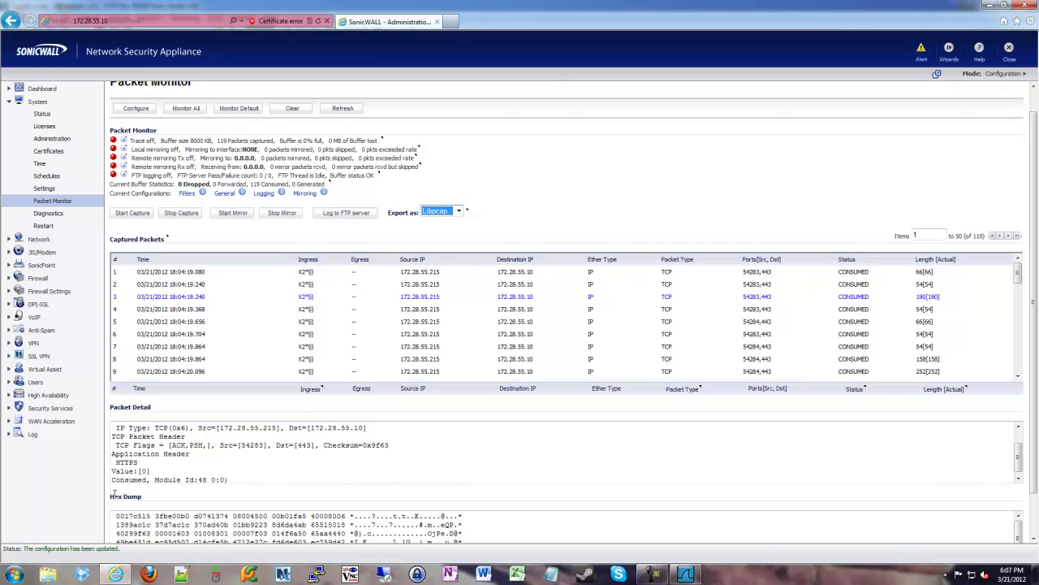
scroll(114, 492, "down", 3)
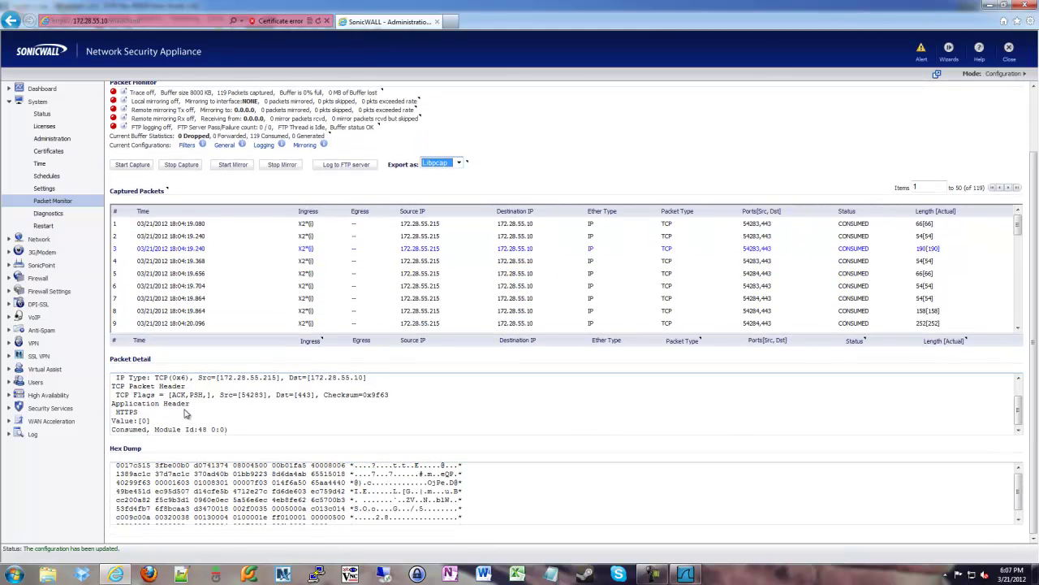
scroll(185, 413, "up", 5)
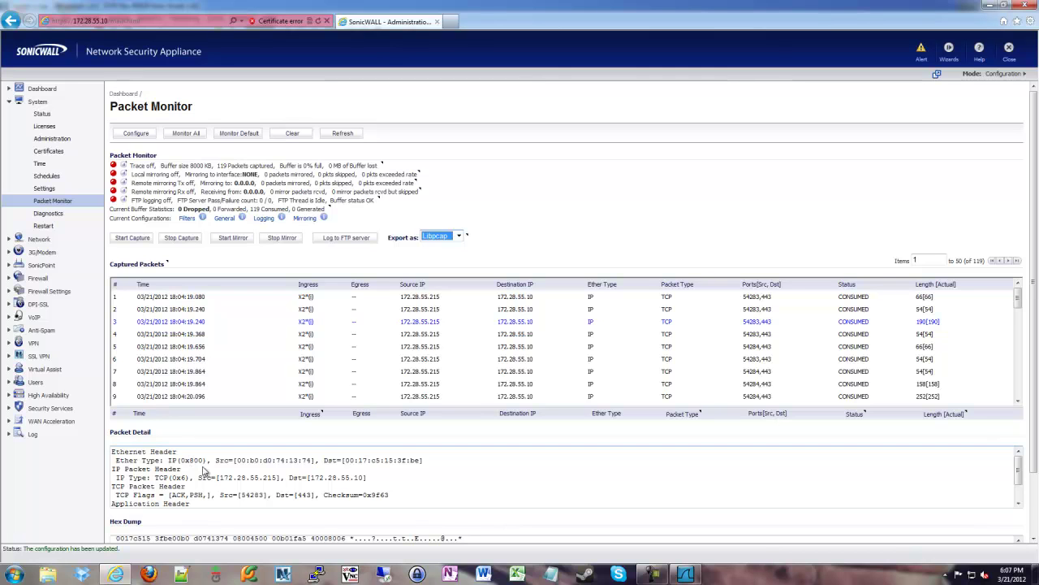
Step: Return to Wireshark, examine the IP and TCP fields of packet 24, and close the capture
left_click(687, 576)
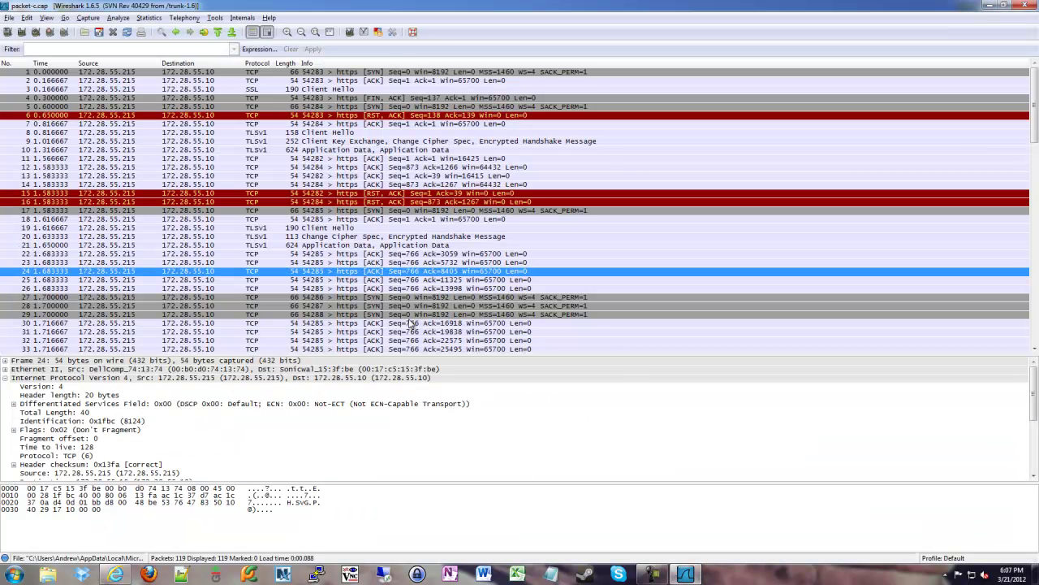
scroll(80, 439, "down", 2)
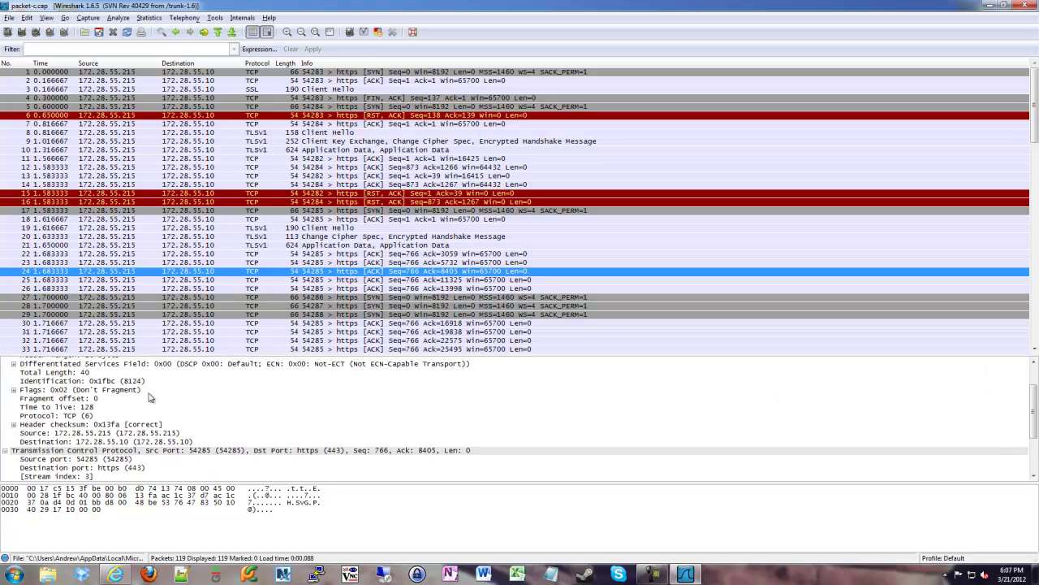
left_click(1033, 6)
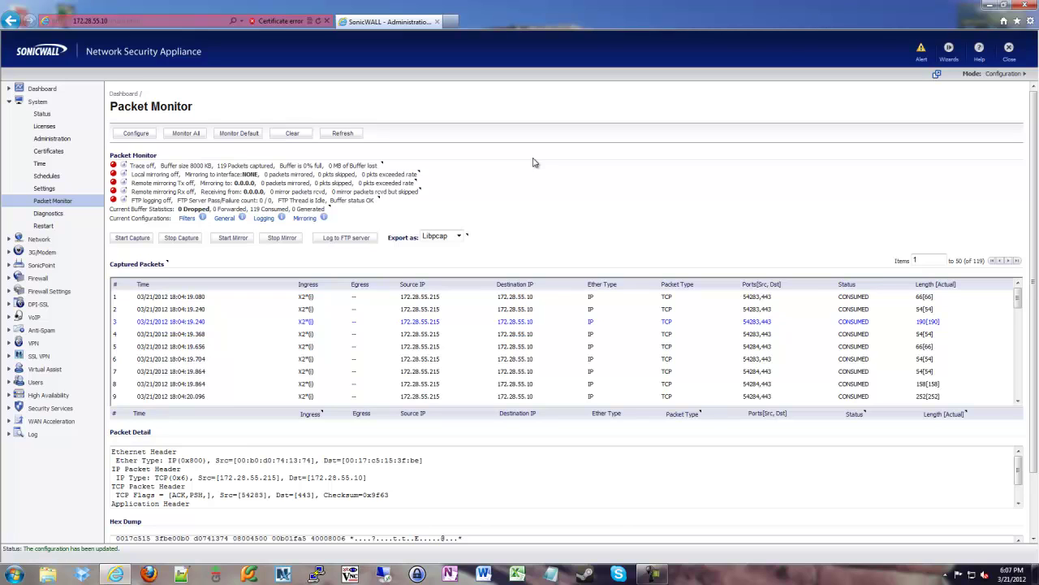
Step: Open the Packet Monitor configuration and review its monitor filter, display filter and advanced monitor filter options
left_click(136, 133)
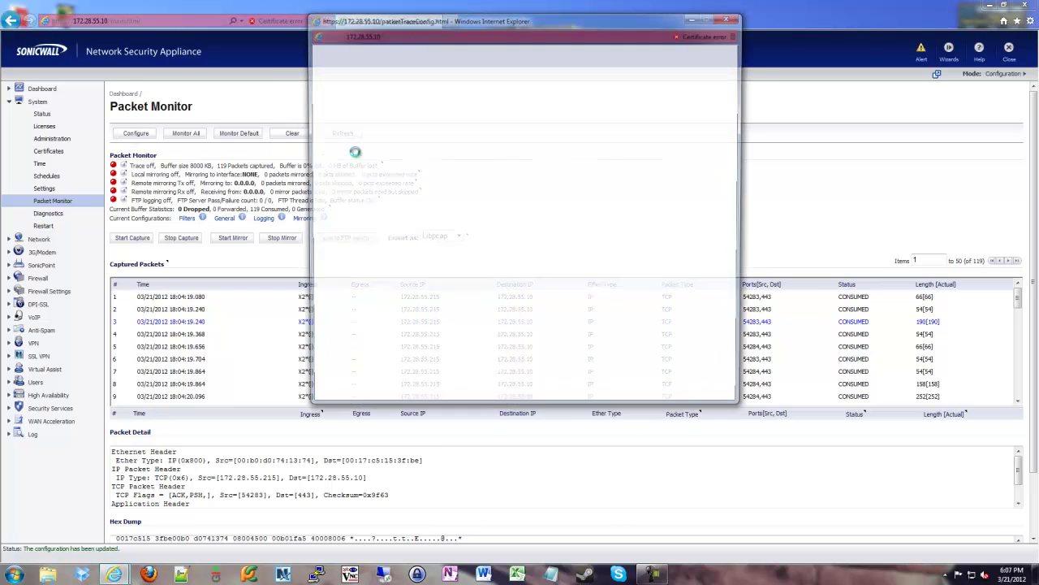
left_click(406, 82)
left_click_drag(471, 26, 475, 47)
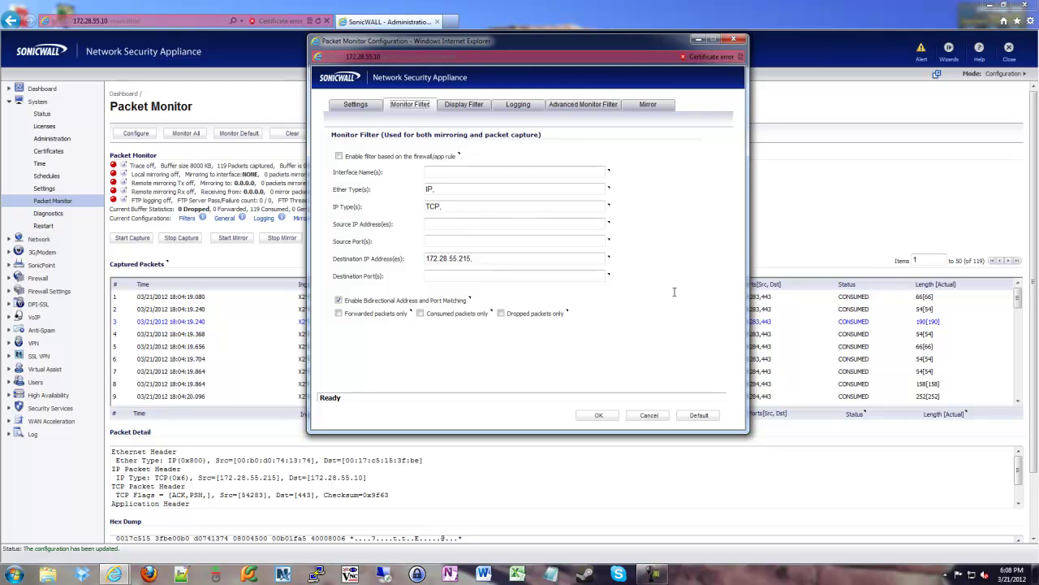
left_click(463, 106)
left_click(406, 104)
left_click(401, 350)
left_click(574, 107)
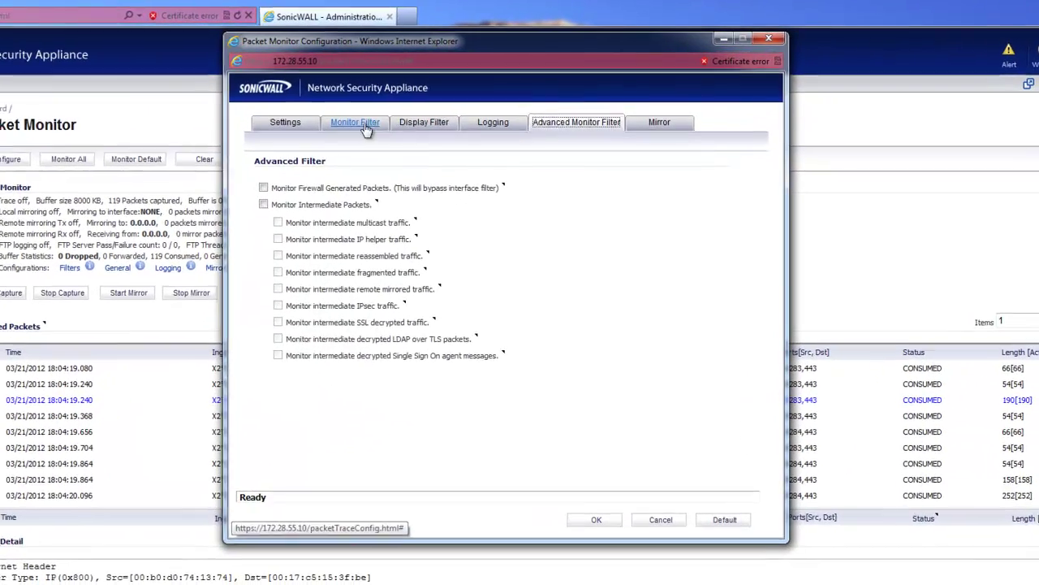
left_click(410, 108)
Step: Try the general setting that wraps the capture buffer once full
left_click(284, 128)
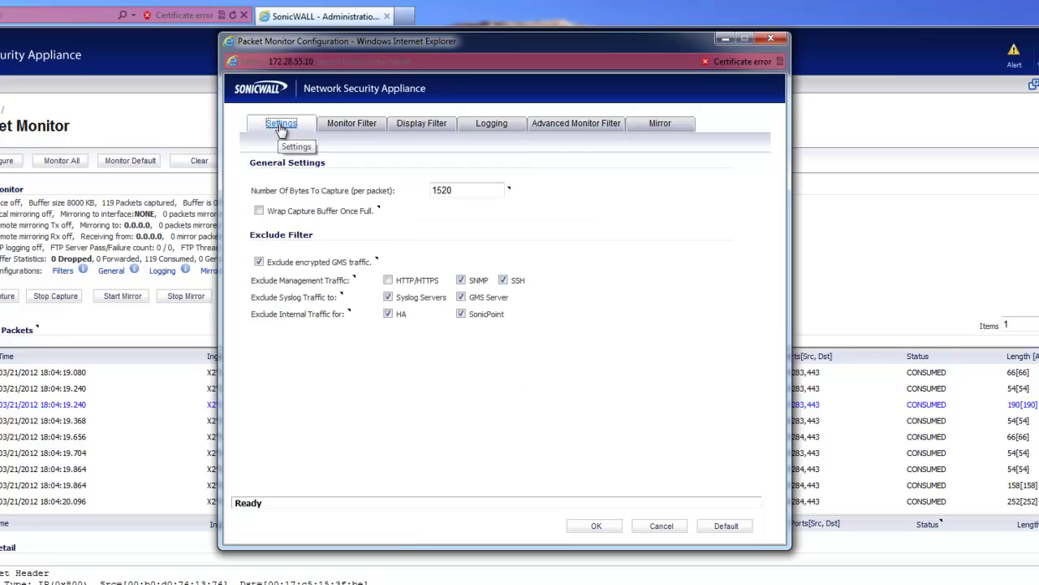
left_click(259, 213)
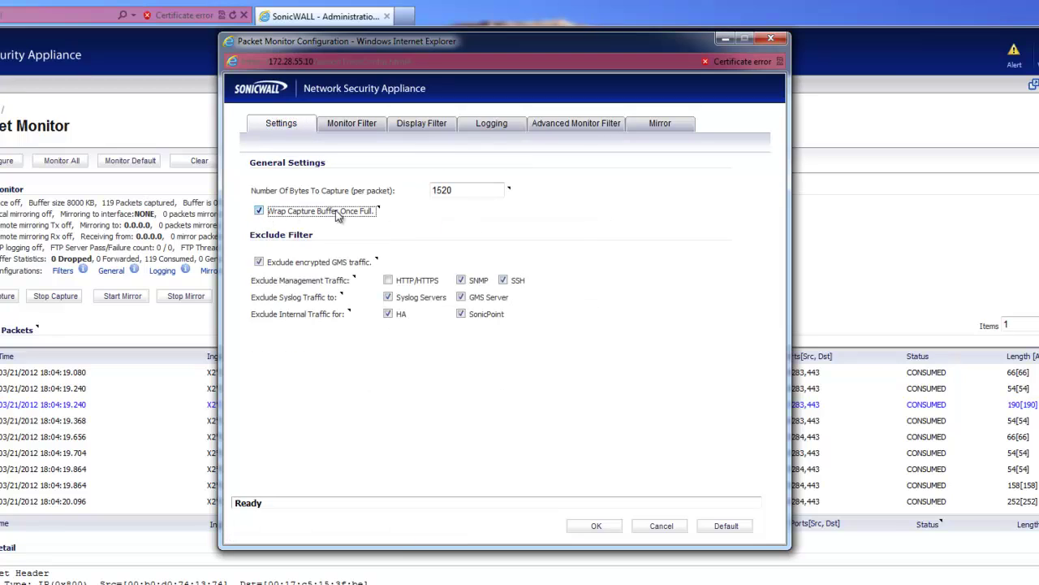
left_click(258, 211)
left_click(259, 213)
left_click(259, 211)
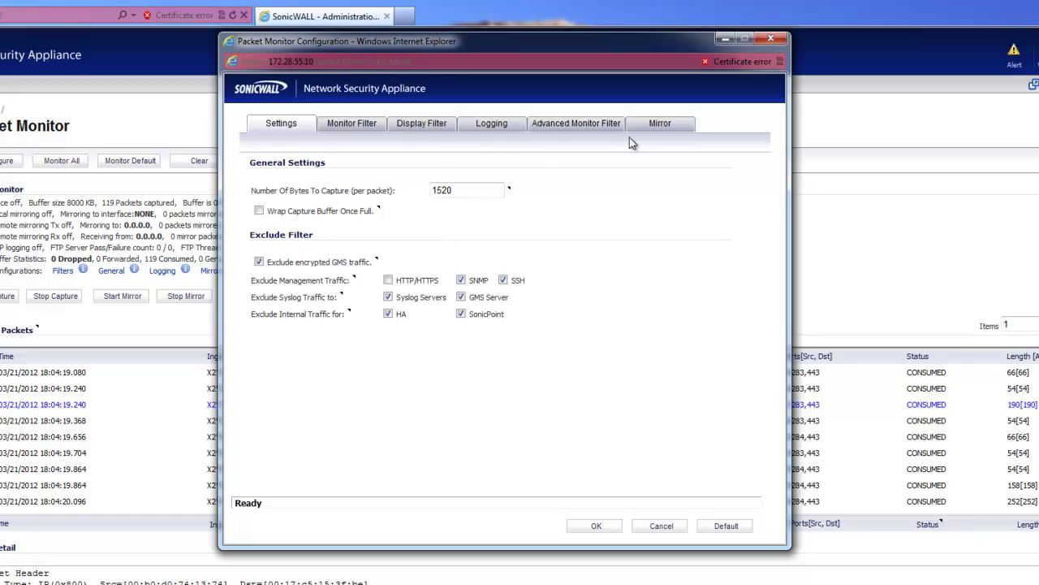
Step: Compare the display filter with the monitor filter settings and review the FTP logging options
left_click(424, 129)
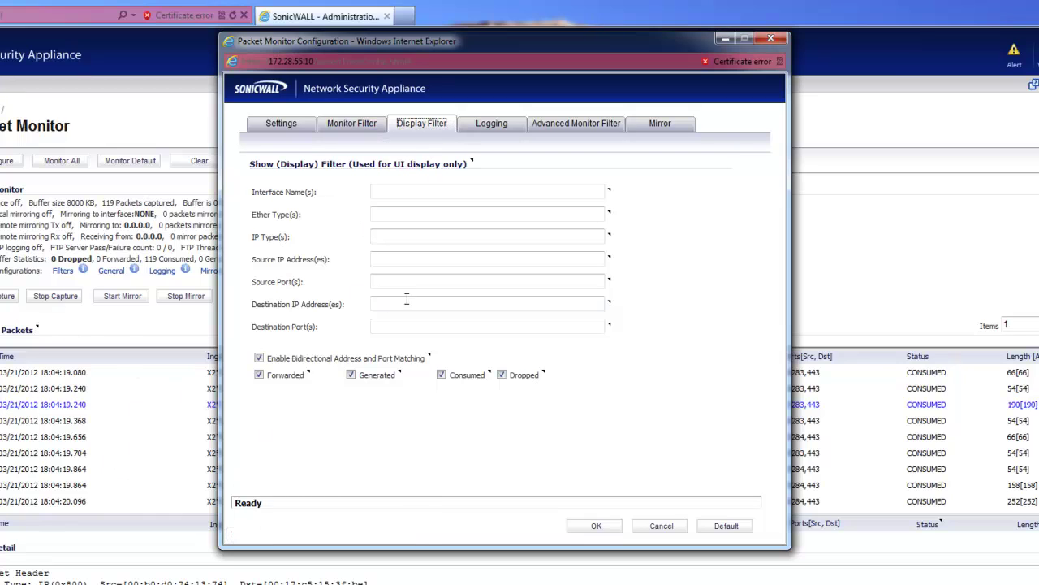
left_click(341, 122)
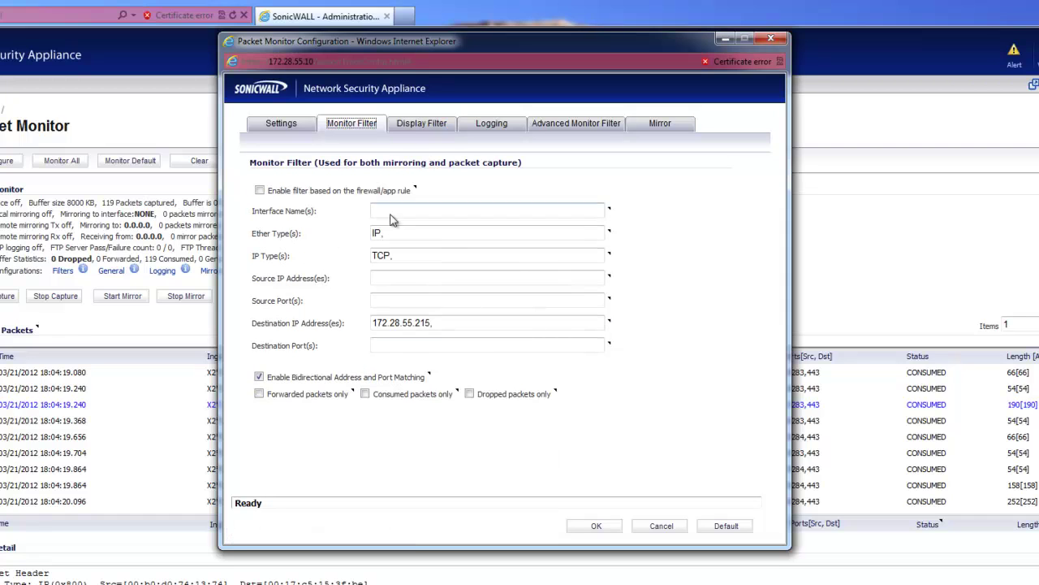
left_click(420, 123)
left_click(348, 127)
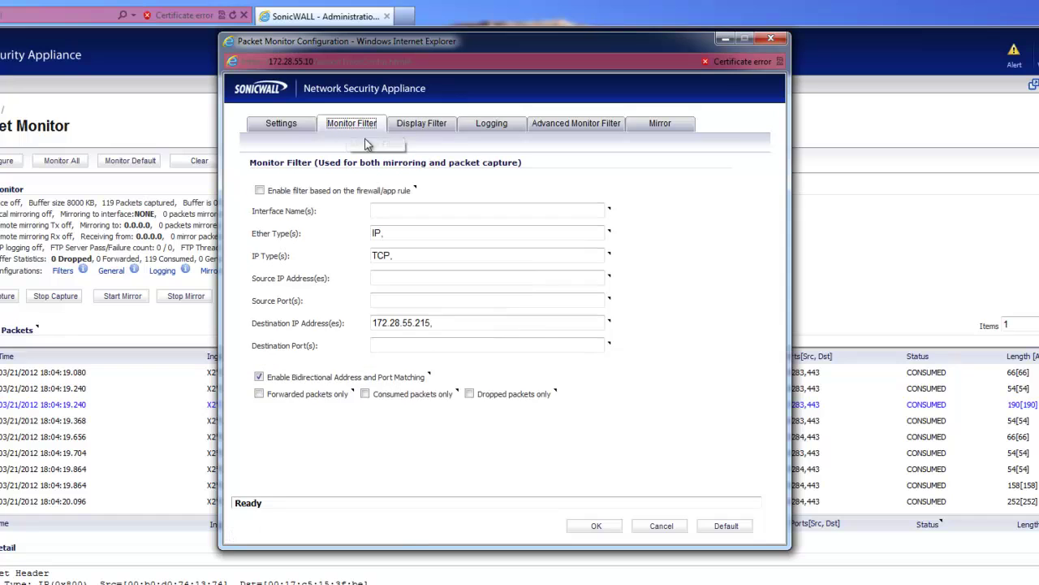
left_click(418, 123)
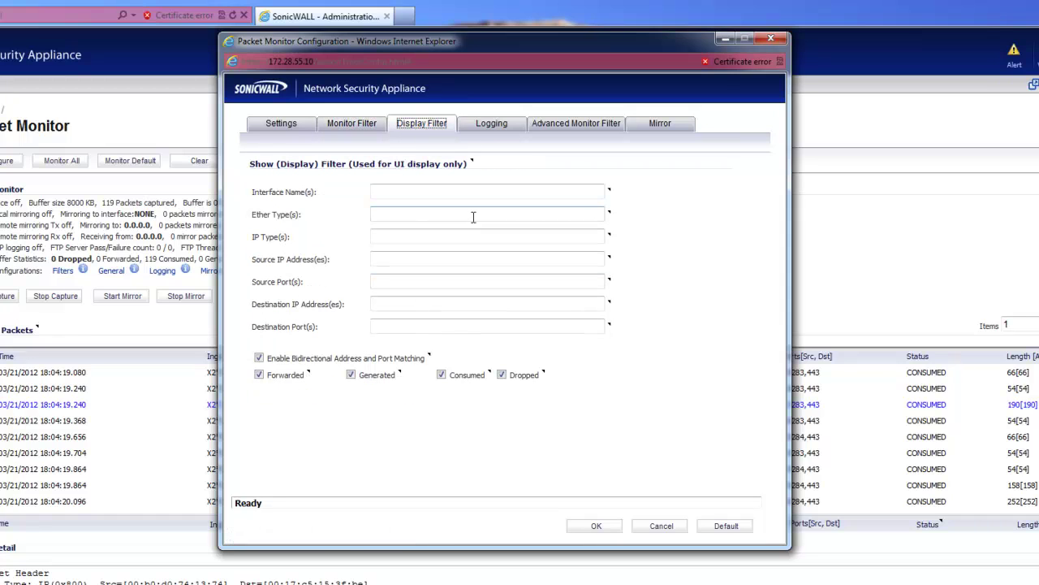
left_click(501, 126)
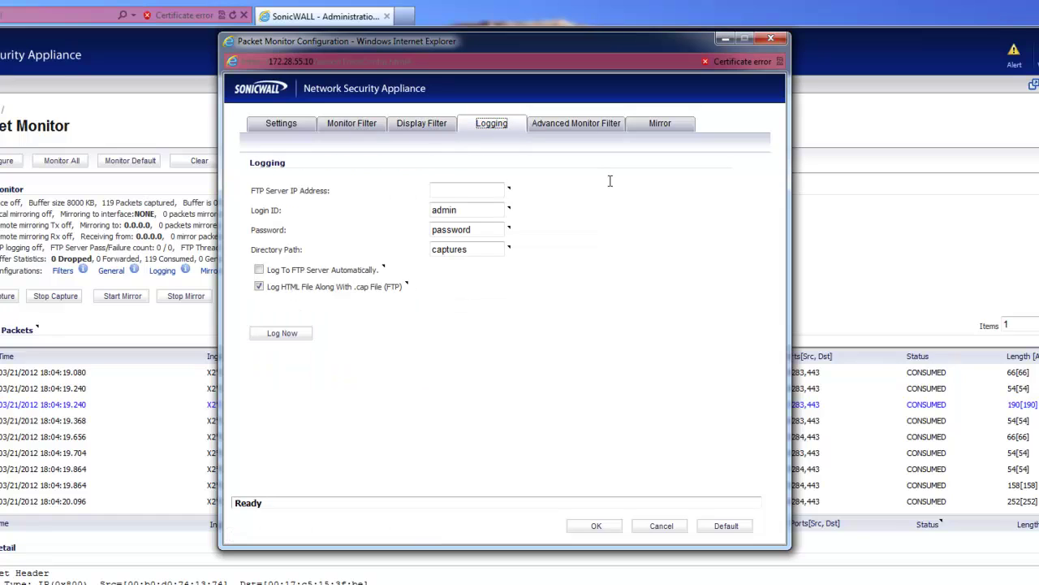
Step: Enable monitoring of firewall generated packets and intermediate packets, including intermediate SSL decrypted traffic, in the advanced monitor filter
left_click(573, 126)
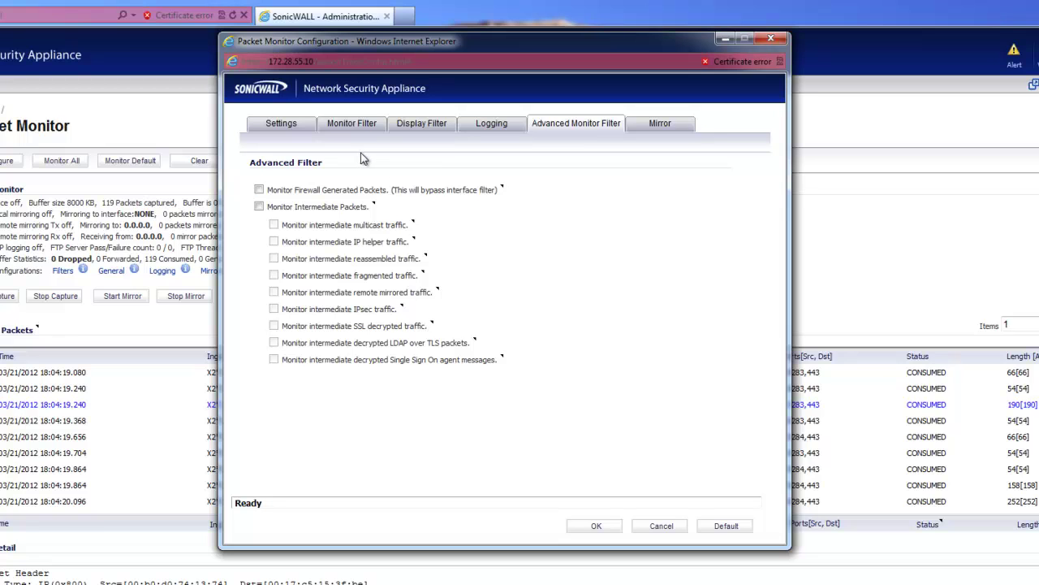
left_click_drag(394, 45, 425, 77)
left_click_drag(429, 75, 429, 78)
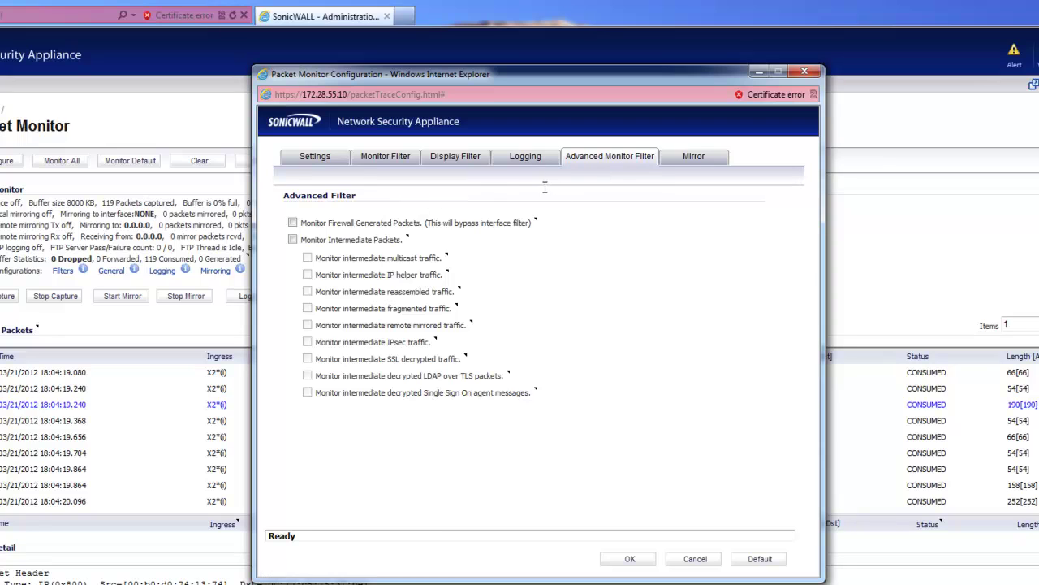
left_click(294, 223)
left_click(293, 240)
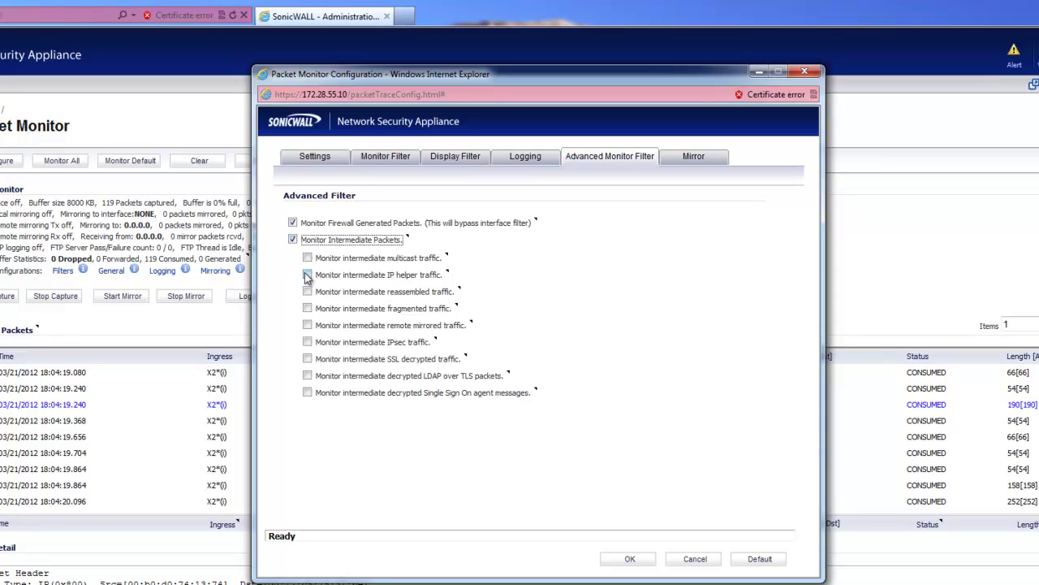
left_click(307, 359)
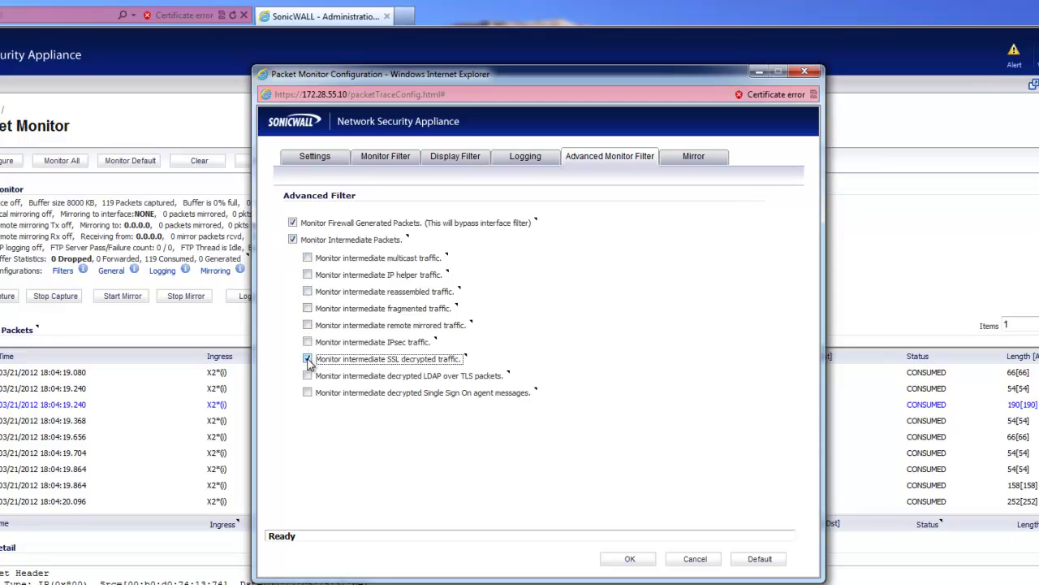
Step: Try monitoring intermediate IPsec, fragmented, IP helper, multicast and decrypted LDAP over TLS traffic in the advanced monitor filter
left_click(307, 342)
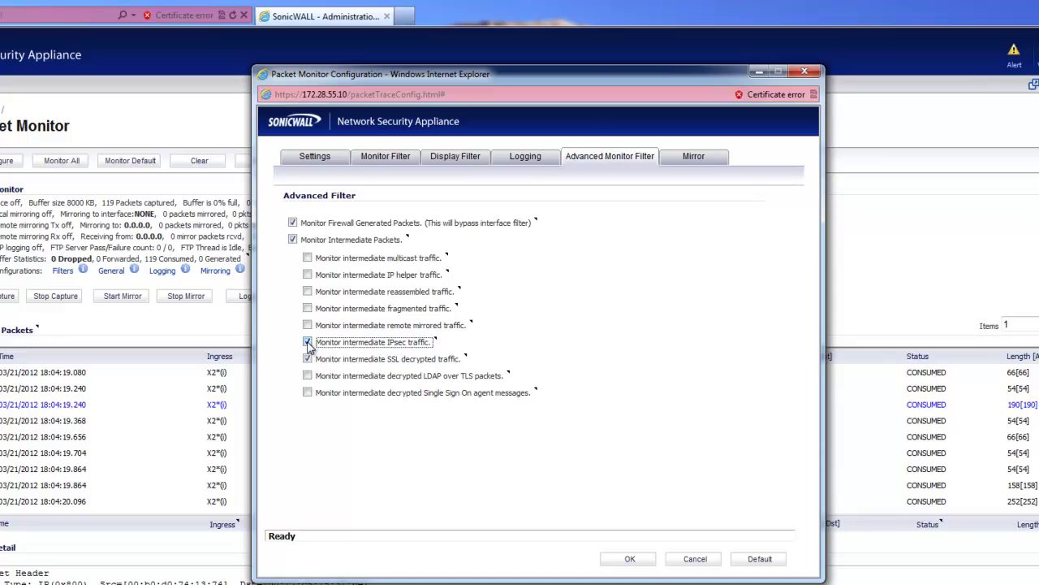
left_click(307, 308)
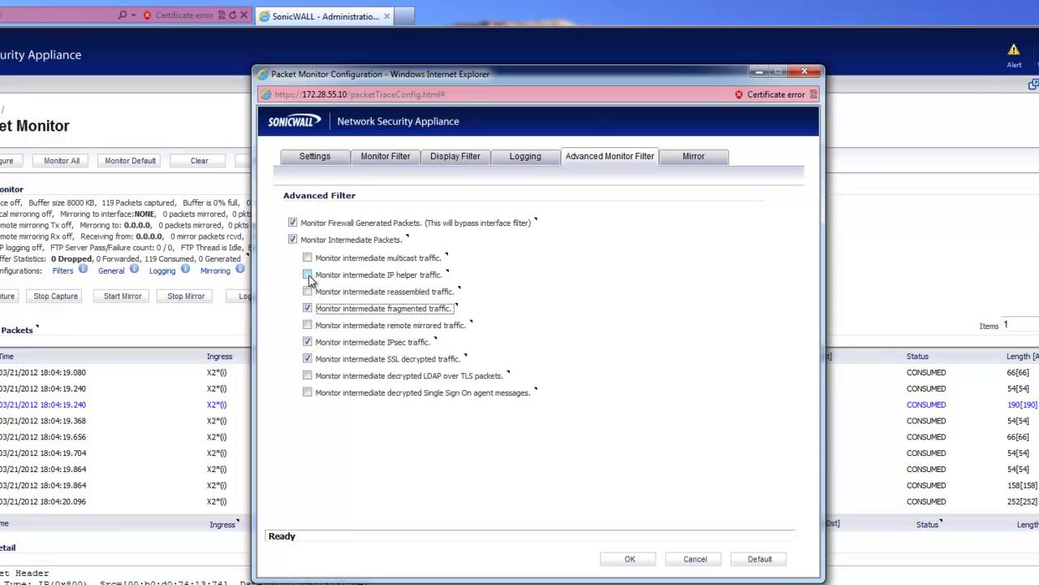
left_click(307, 275)
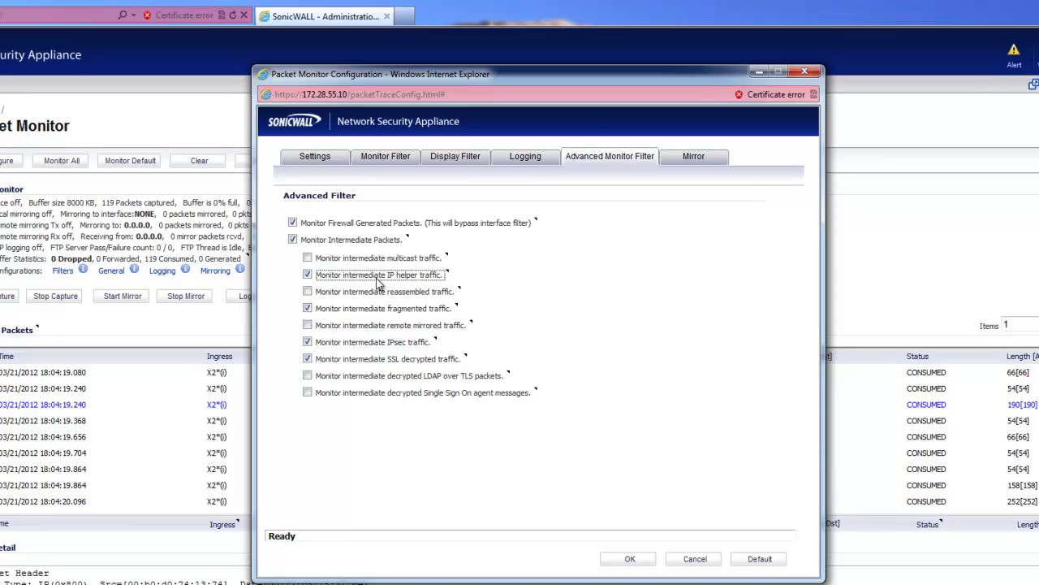
left_click(308, 258)
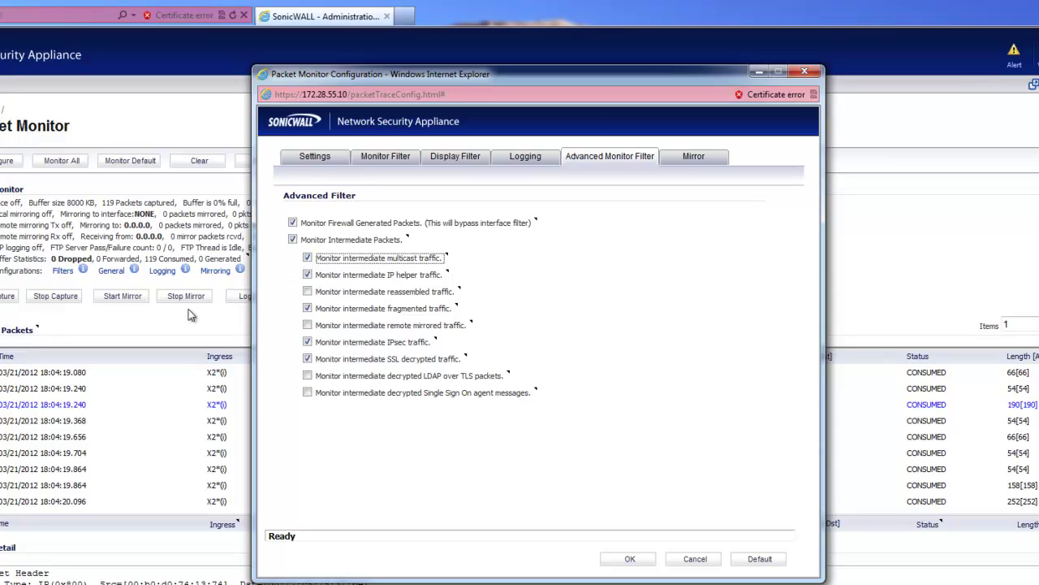
left_click(307, 375)
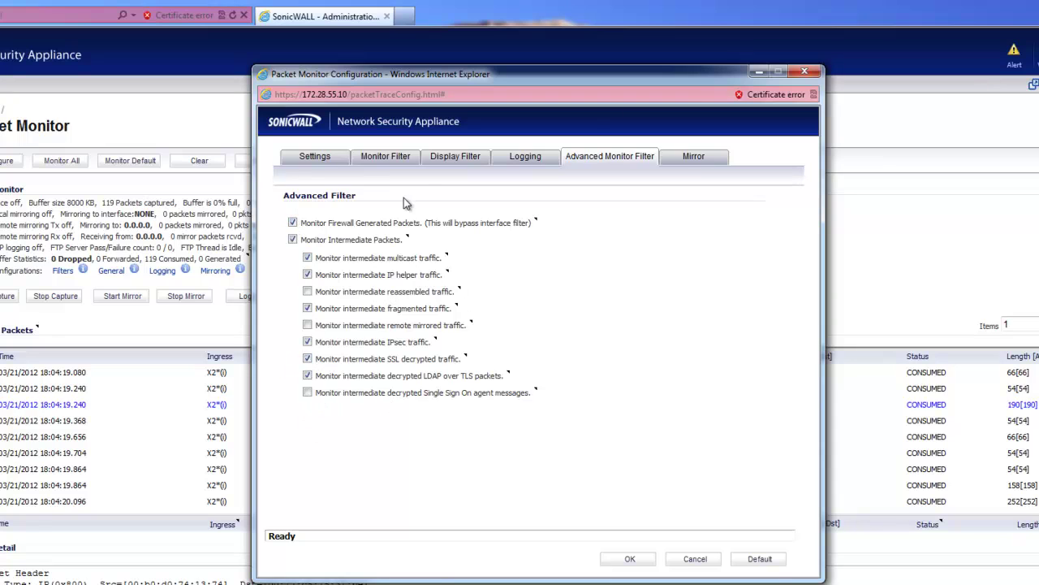
Step: Compare the monitor filter with the advanced monitor filter, and review the mirror settings and the monitor filter's address and type criteria
left_click(393, 155)
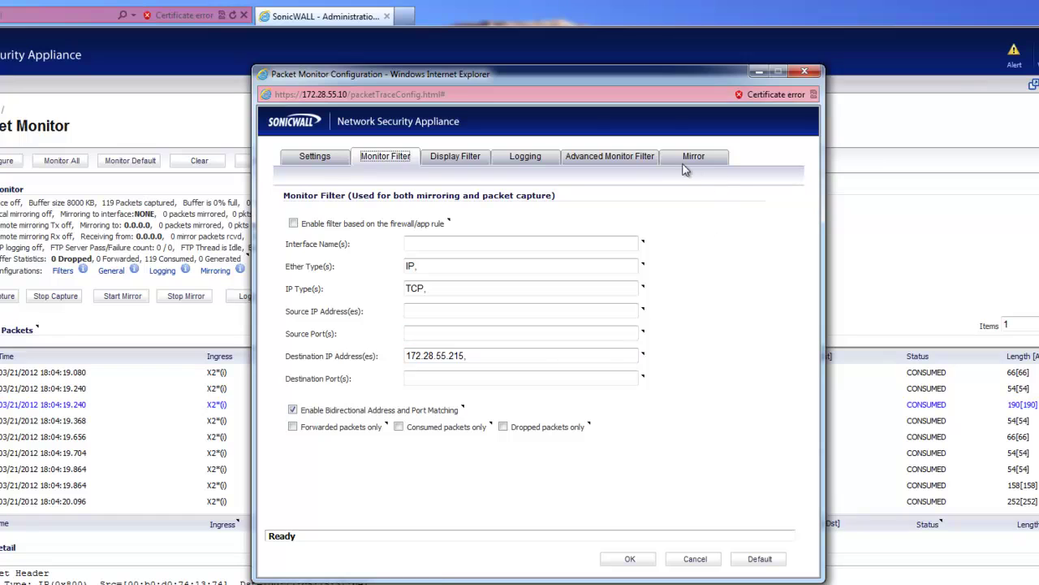
left_click(631, 159)
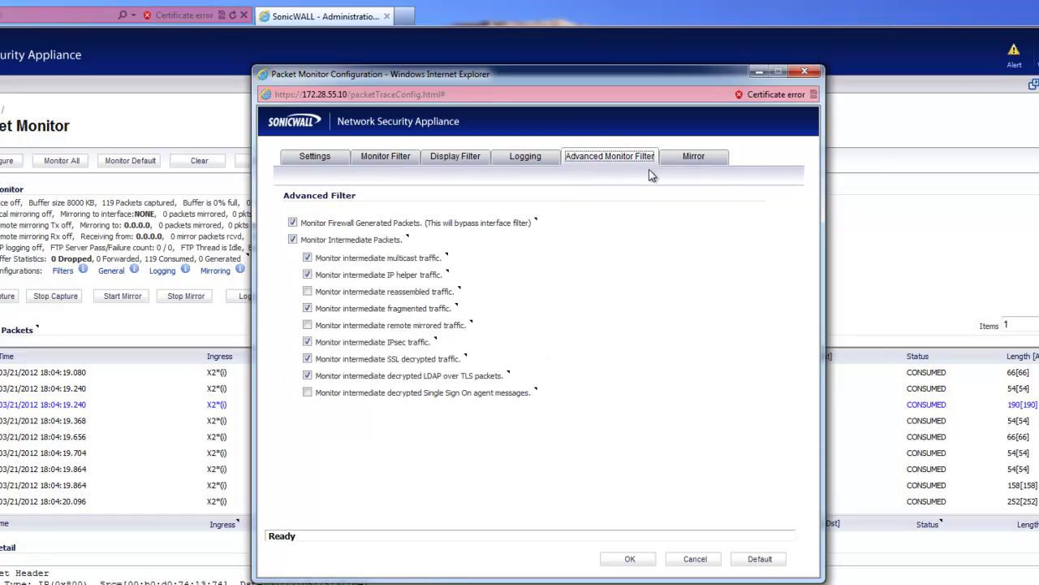
left_click(692, 156)
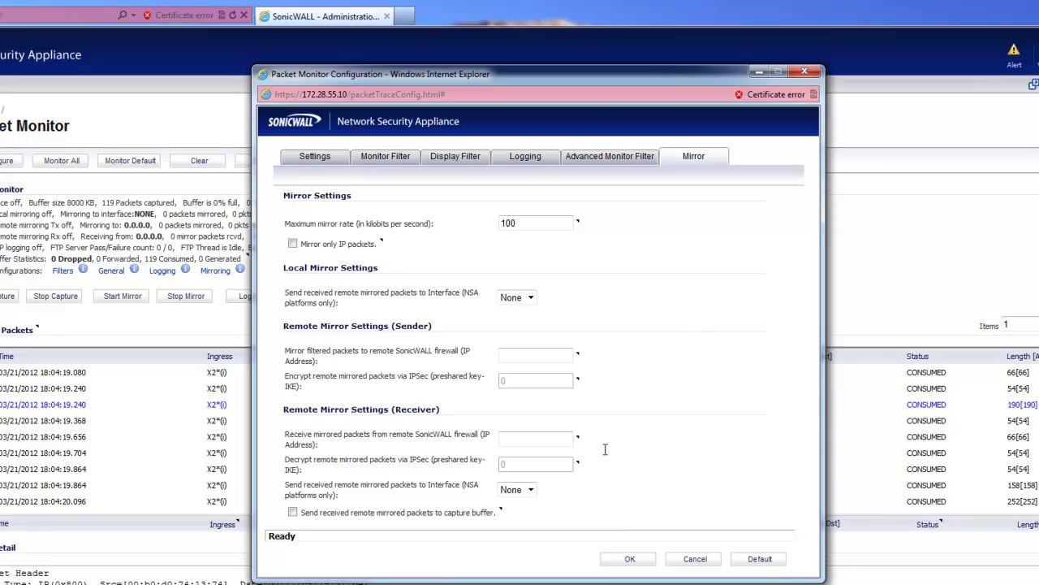
left_click(397, 159)
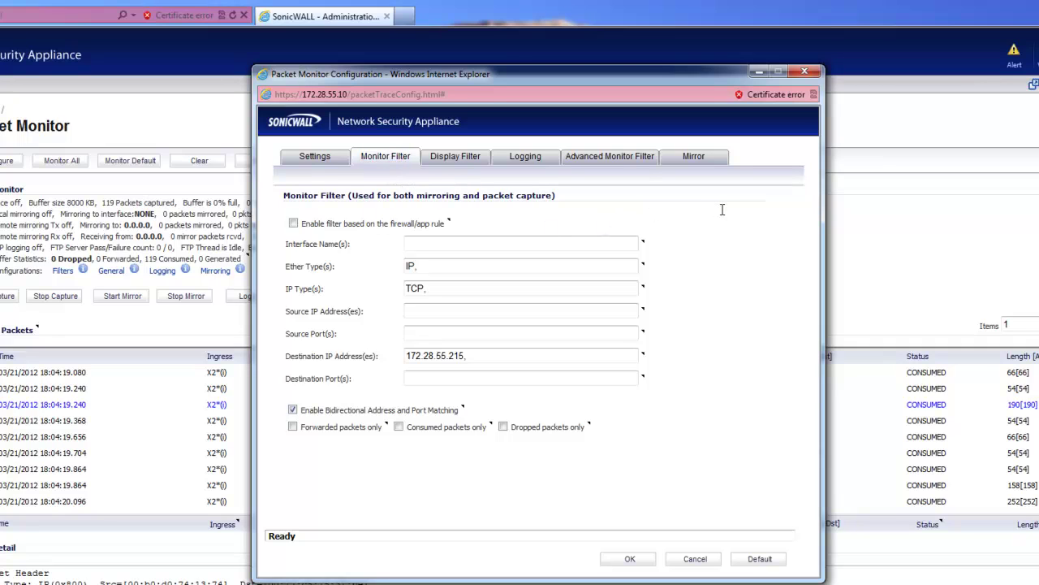
left_click_drag(668, 376, 294, 239)
left_click(720, 362)
left_click(457, 289)
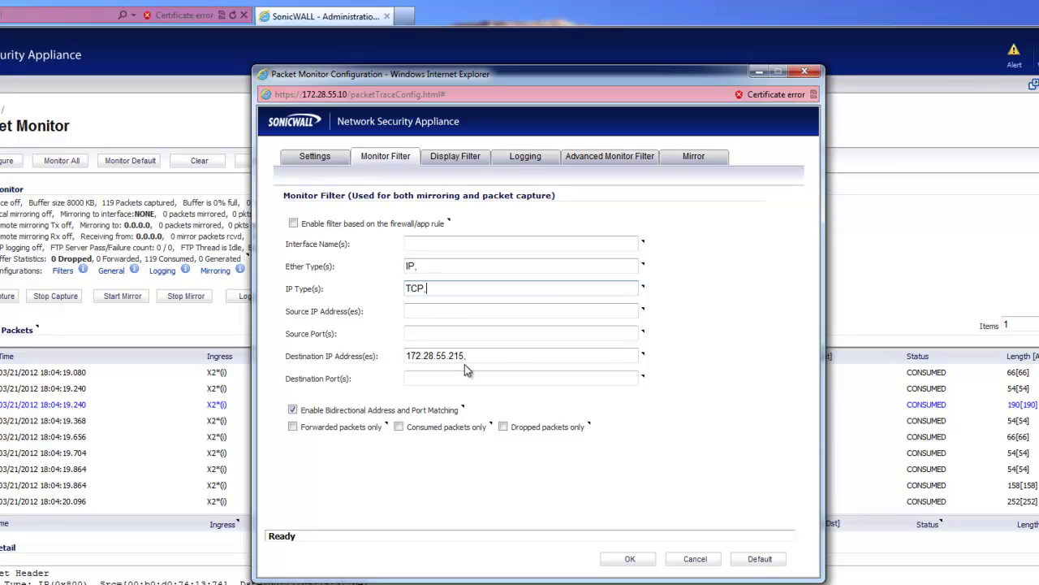
Step: Try source IP address 8.8.8.8 in the monitor filter, review the bidirectional matching option, and discard the configuration changes
left_click(453, 311)
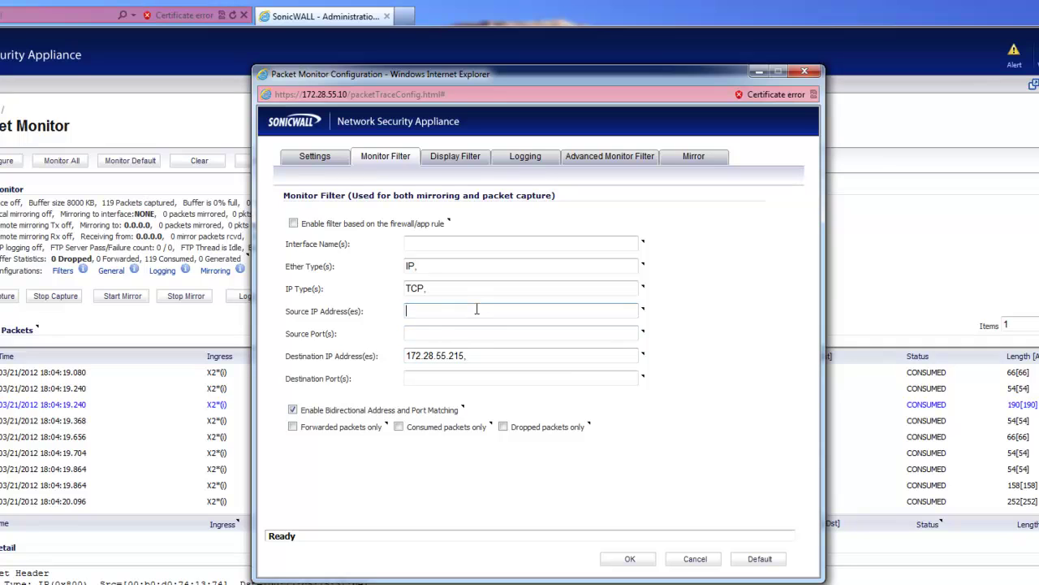
type("8.8.8.8")
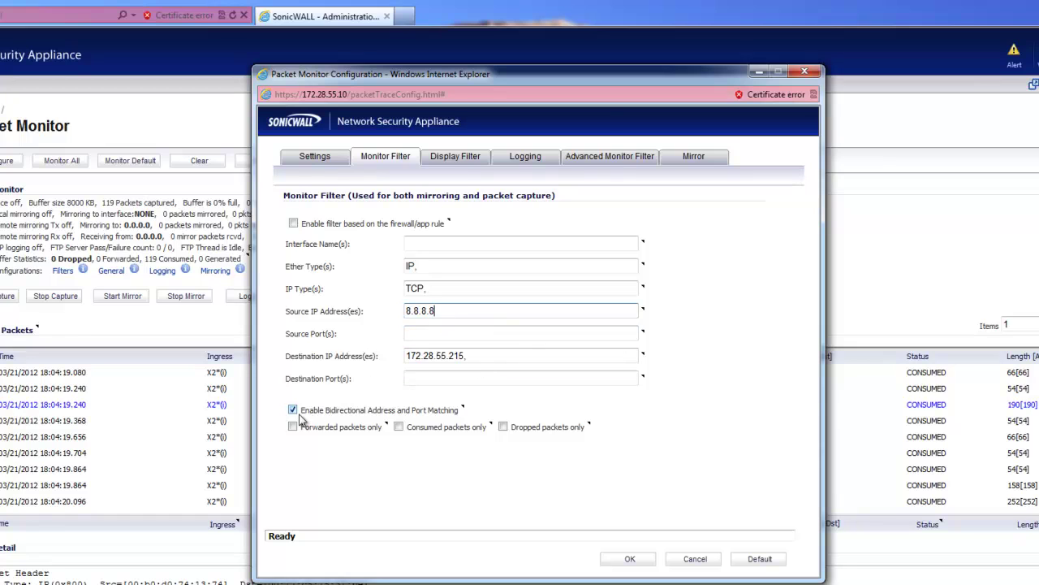
left_click_drag(279, 411, 491, 407)
left_click(488, 408)
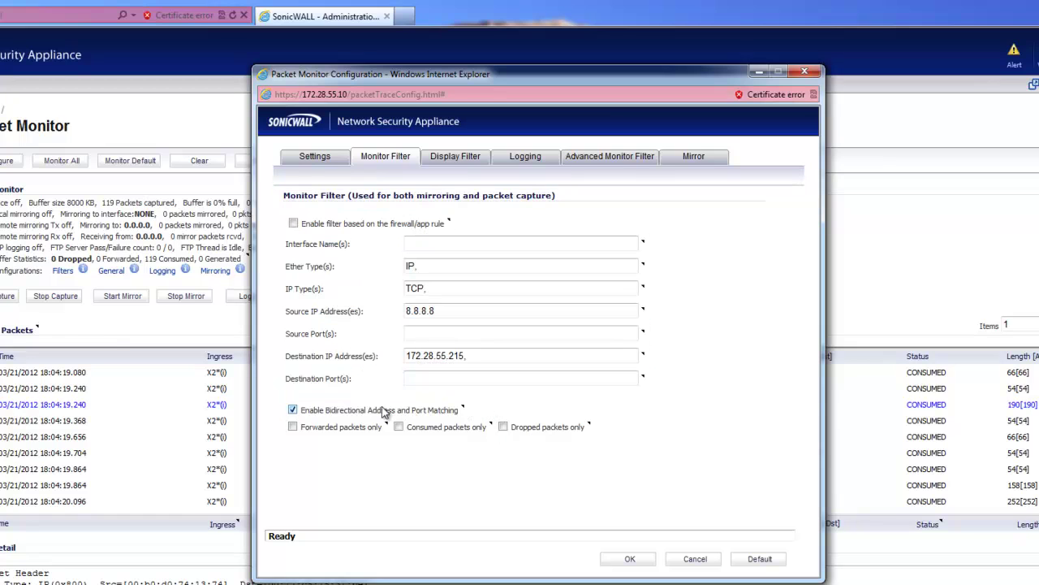
left_click_drag(326, 411, 474, 413)
left_click(422, 416)
left_click(475, 499)
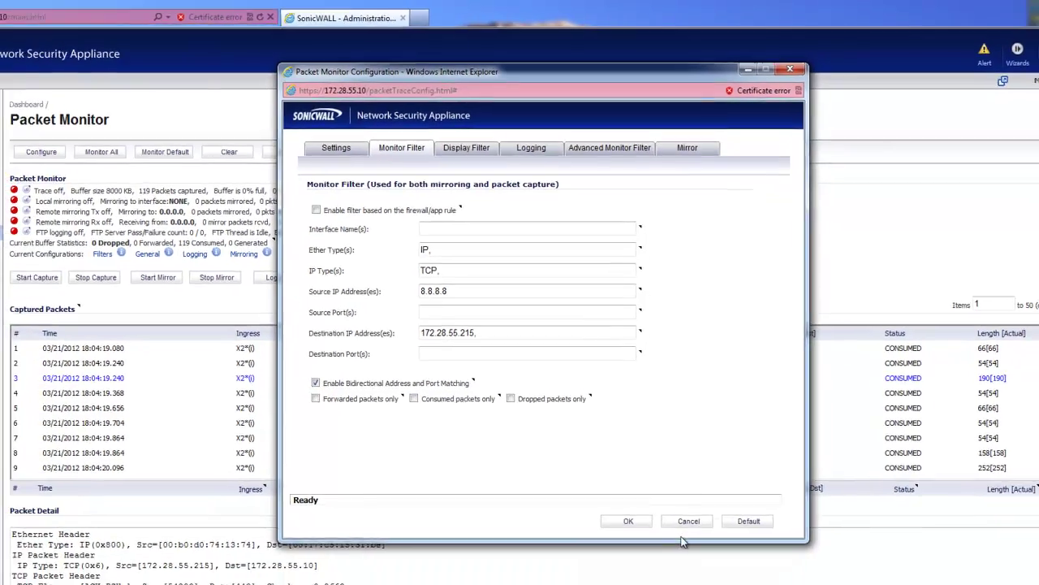
left_click(687, 566)
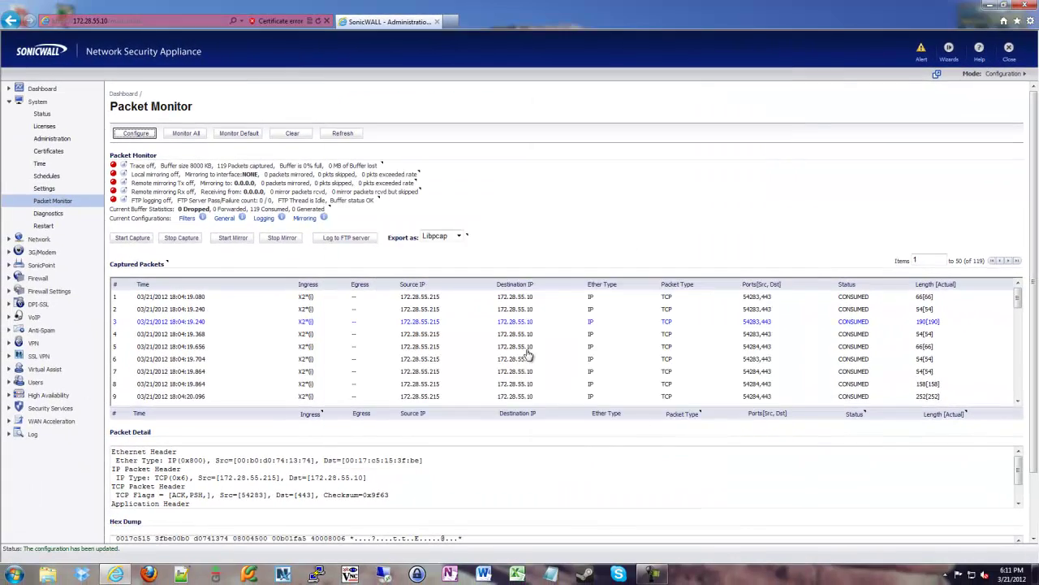
Step: Review the available export formats for the captured packets and choose Libpcap
left_click(434, 236)
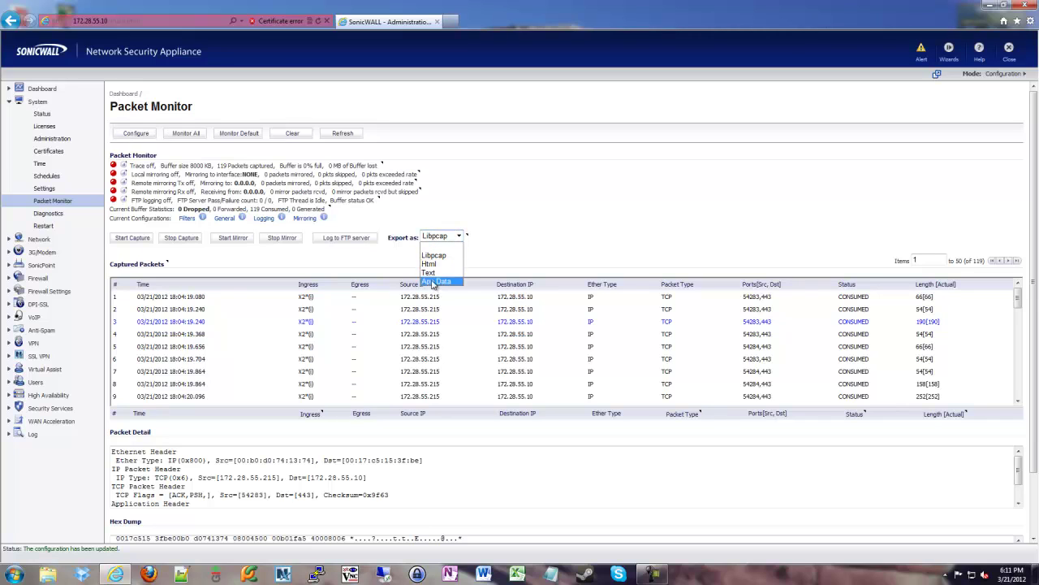
left_click(453, 202)
left_click(455, 235)
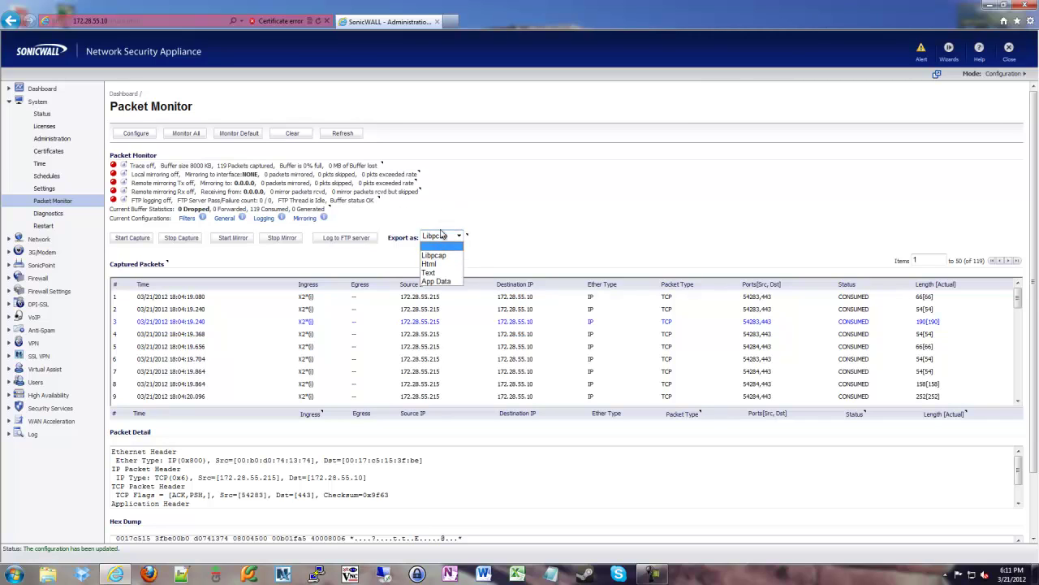
left_click(438, 255)
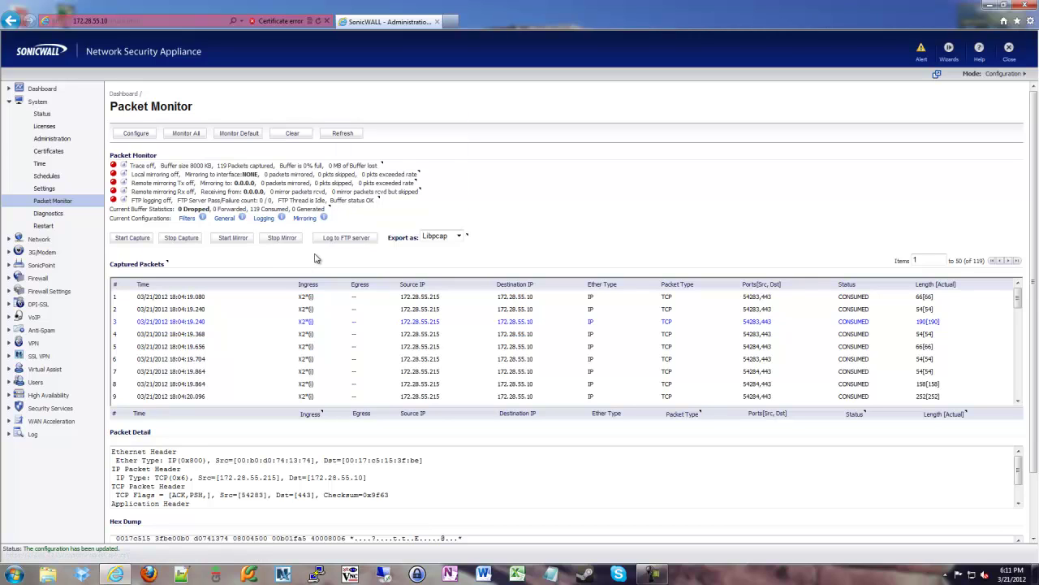